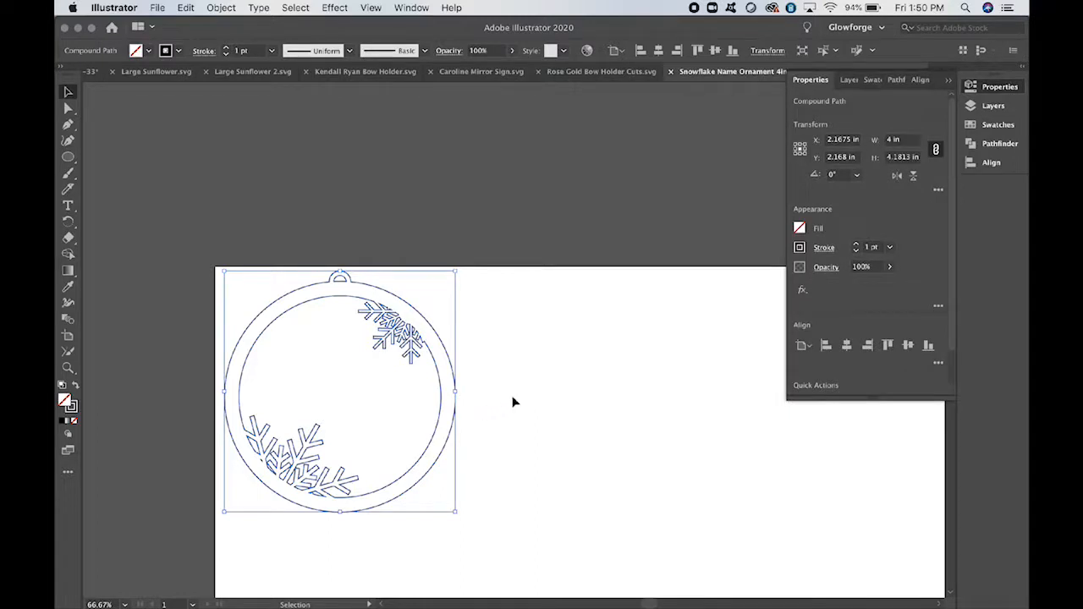
# - Add a first name in lowercase Julietta Regular text beside the ornament and enlarge it to about 85 pt
pyautogui.click(69, 207)
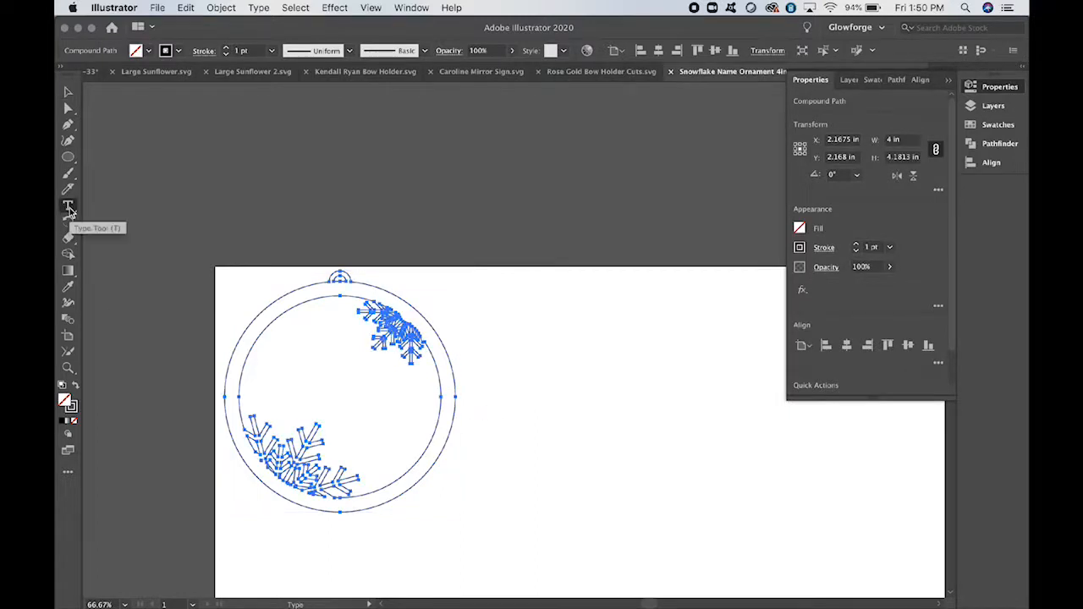
pyautogui.click(514, 406)
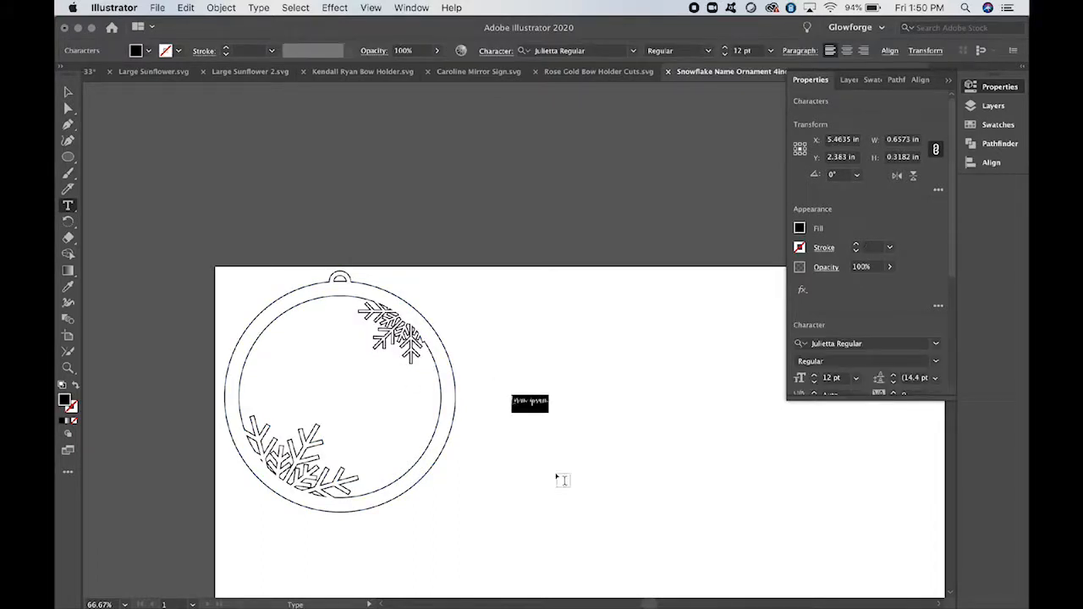
pyautogui.write('whi')
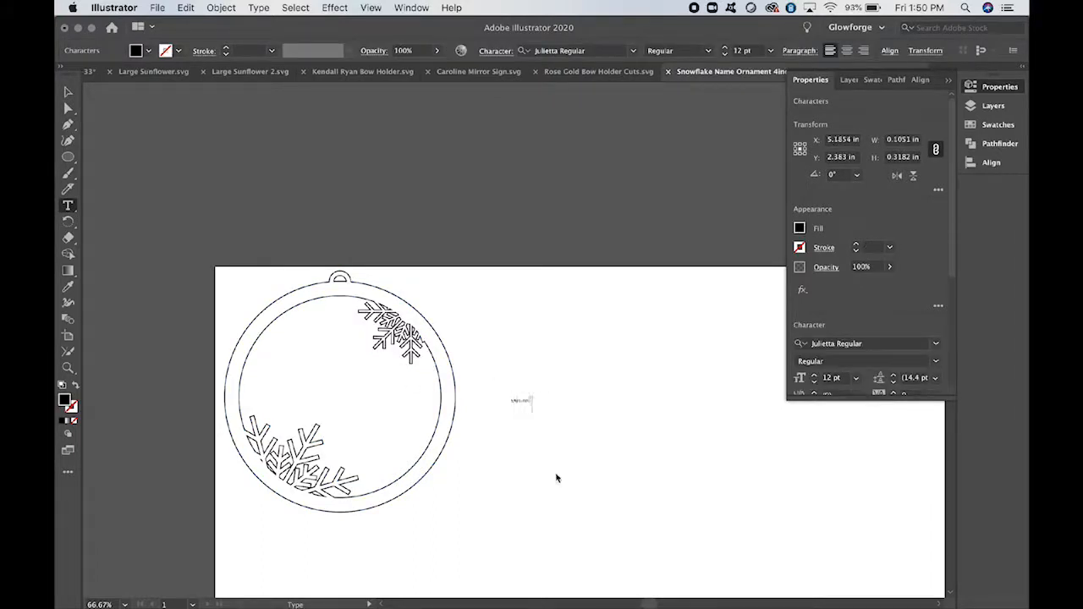
pyautogui.write('tn')
pyautogui.click(69, 91)
pyautogui.moveTo(524, 415); pyautogui.dragTo(524, 525)
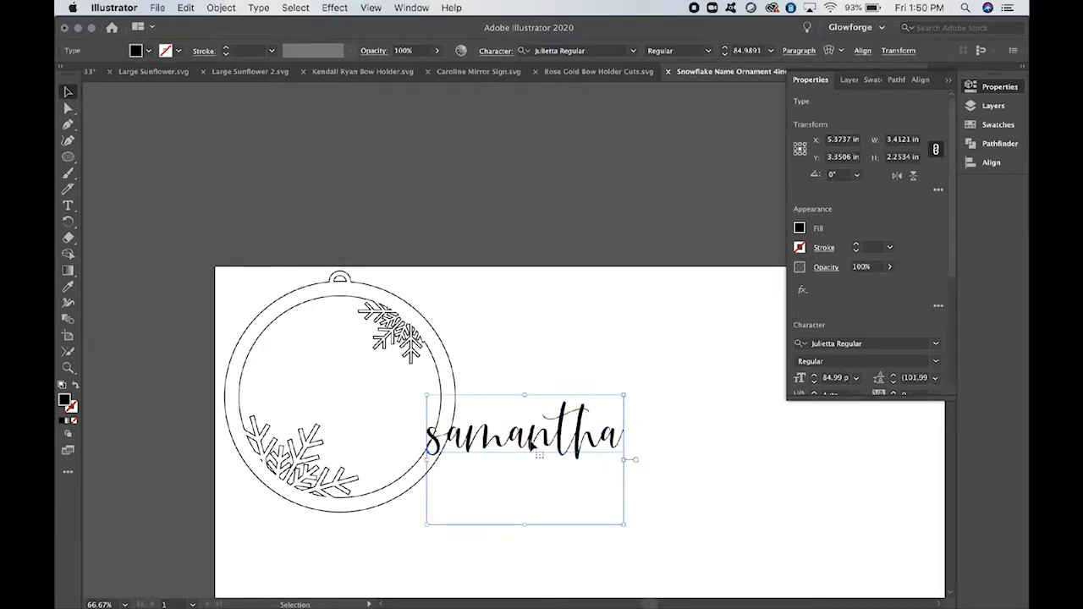
# - Insert the looped swash glyph from the Julietta font before the first letter of the name
pyautogui.click(67, 205)
pyautogui.click(435, 446)
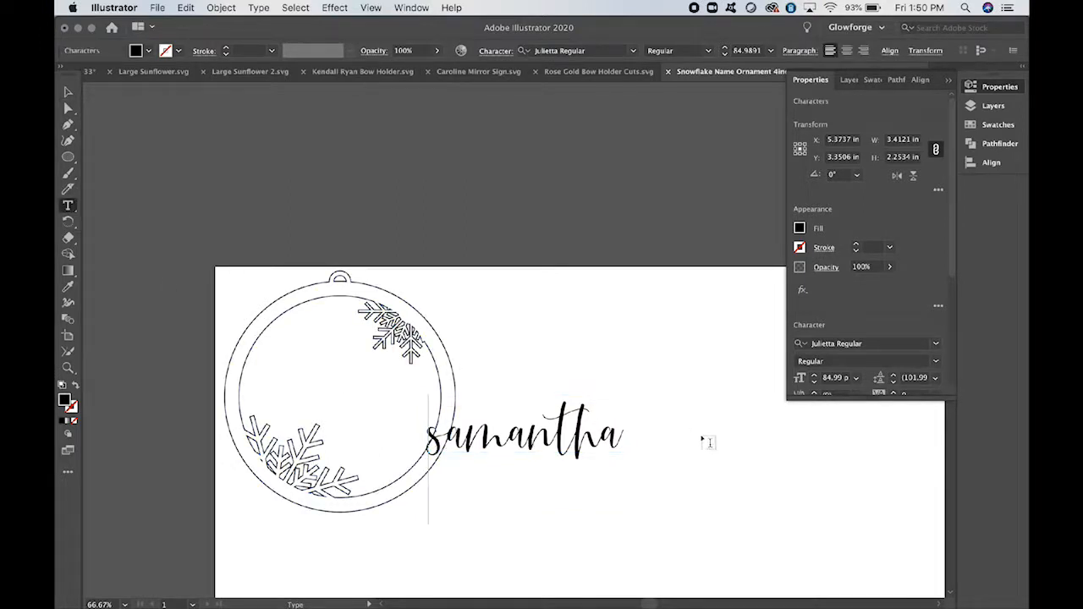
pyautogui.click(257, 8)
pyautogui.click(271, 83)
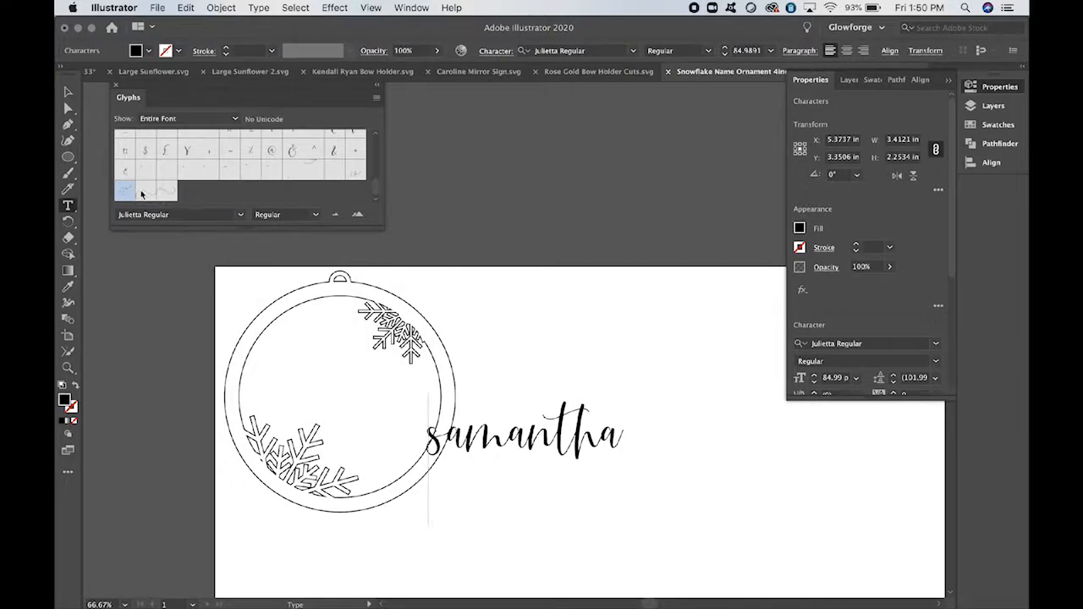
pyautogui.doubleClick(357, 173)
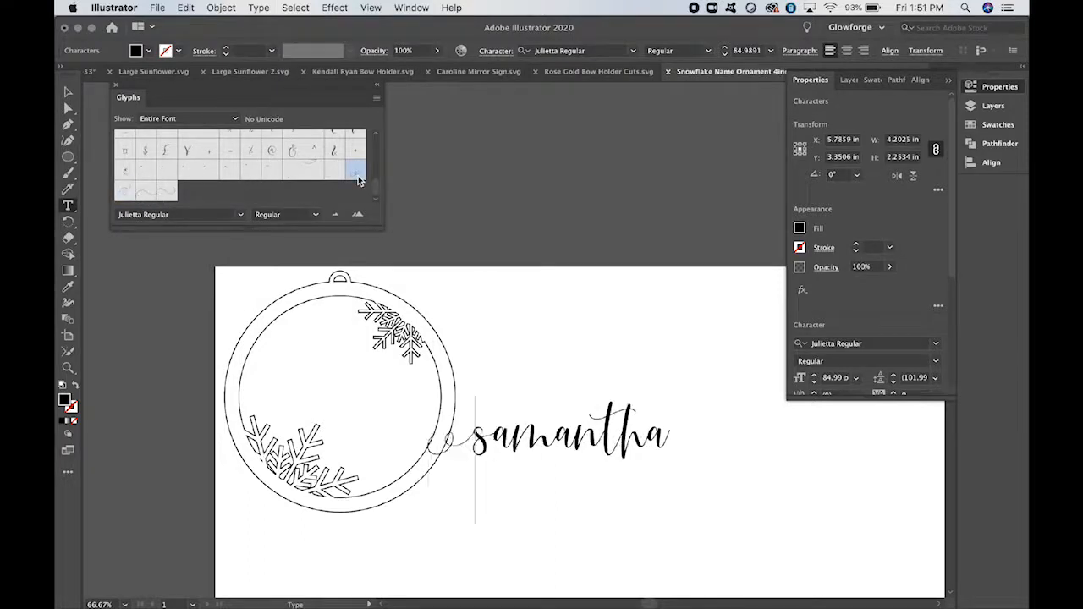
pyautogui.click(116, 85)
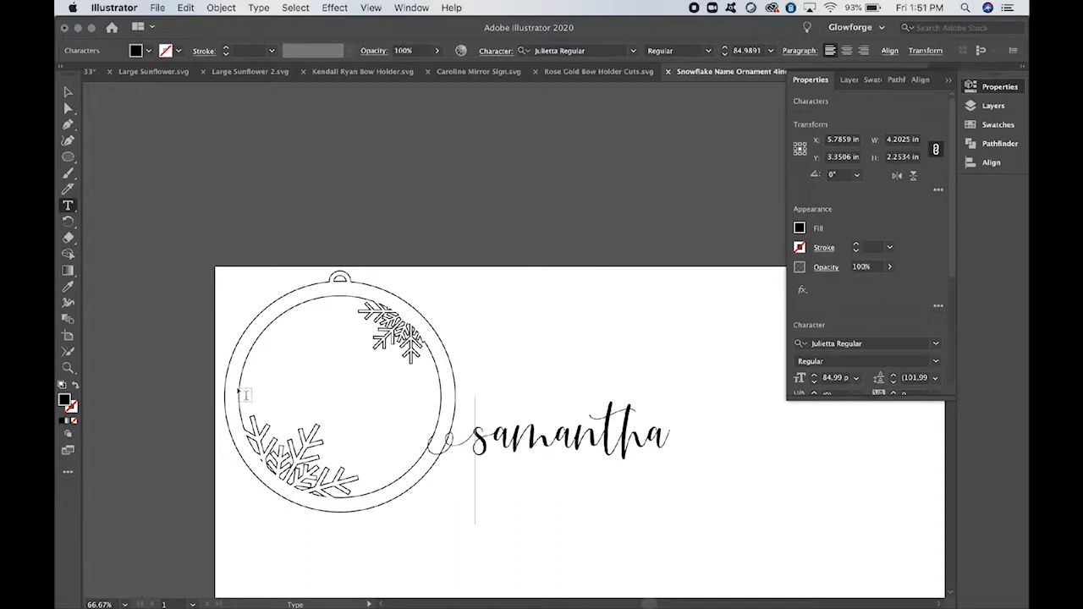
# - Convert the name text with its swash to outlines
pyautogui.click(69, 92)
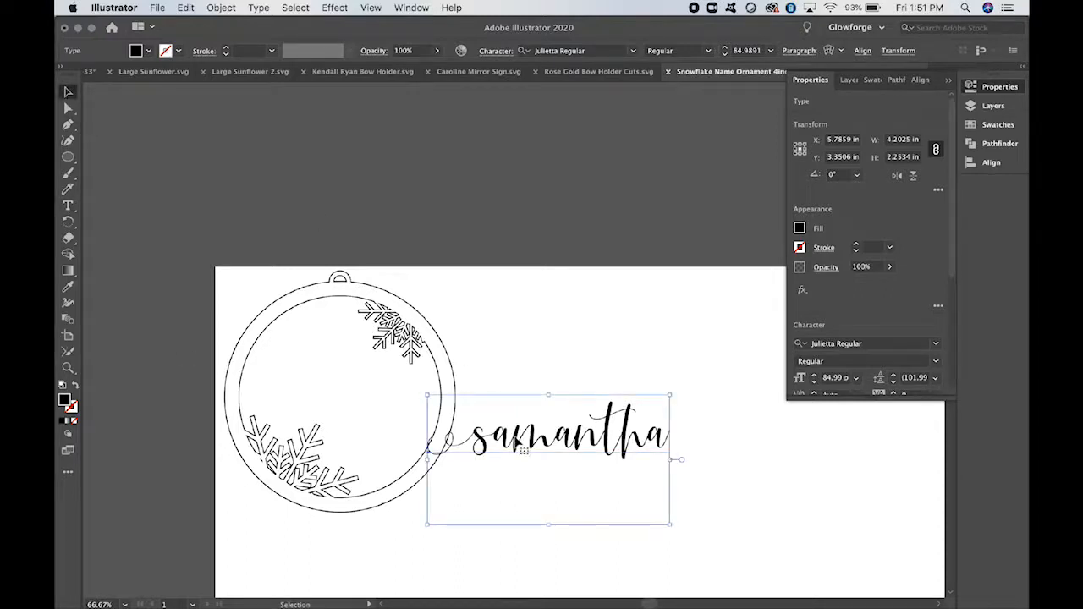
pyautogui.rightClick(516, 441)
pyautogui.click(538, 429)
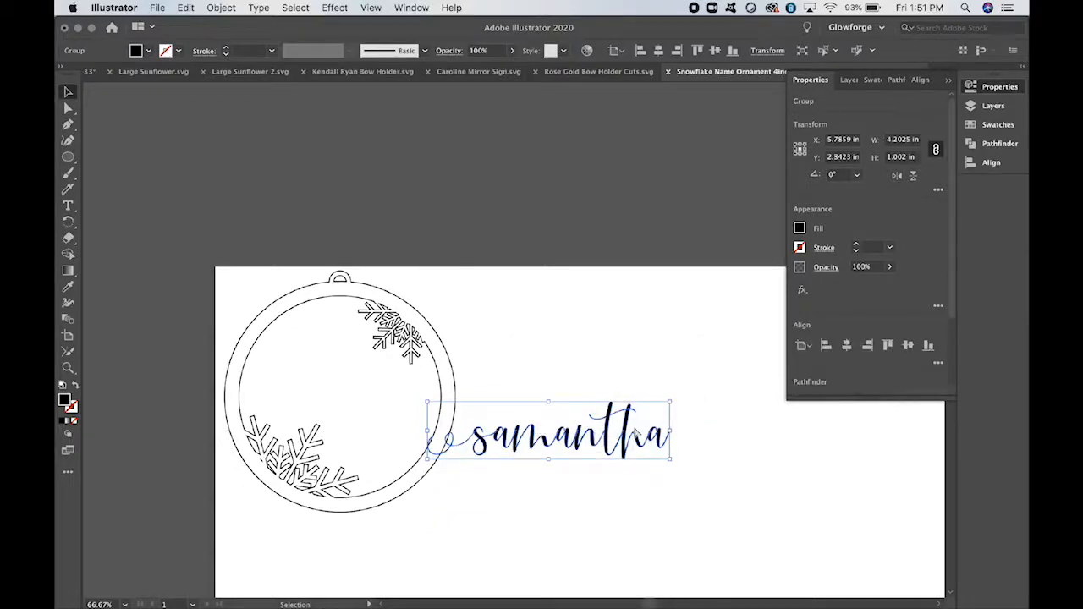
# - Unite the outlined letters and swash of the name into one shape with Pathfinder
pyautogui.press('super+equal')
pyautogui.press('super+equal')
pyautogui.press('super+equal')
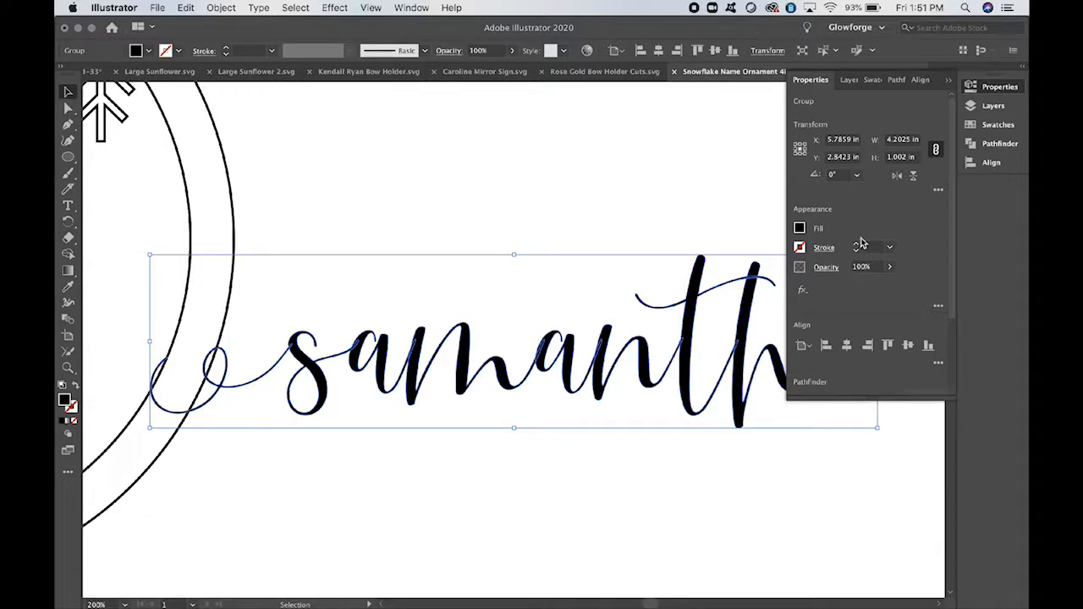
pyautogui.click(998, 145)
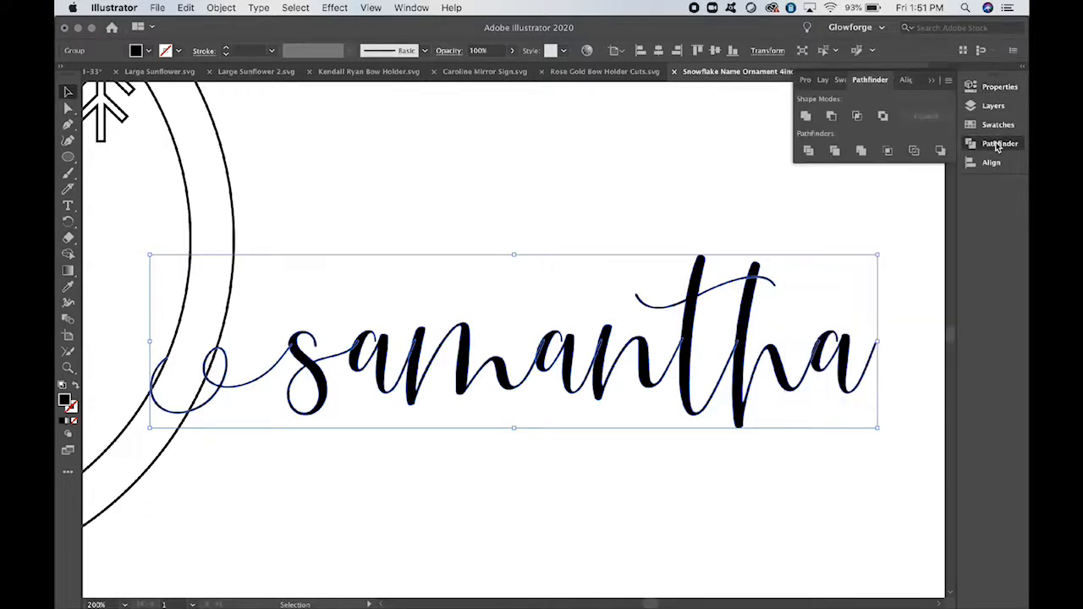
pyautogui.click(806, 116)
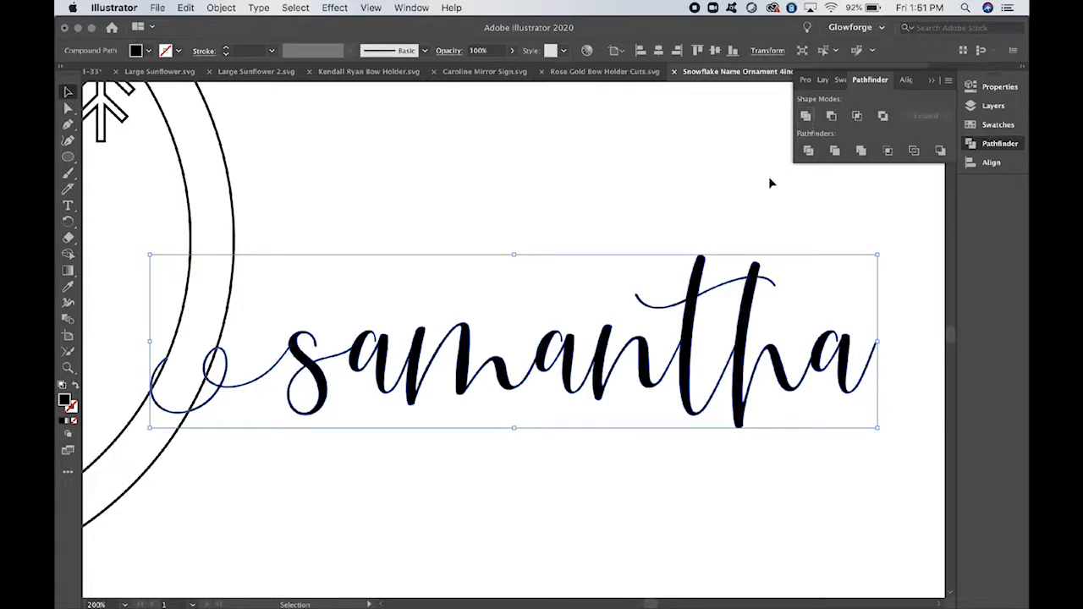
# - Thicken the name by offsetting its path 0.02 in with miter joins and a miter limit of 4
pyautogui.hscroll(-5, 555, 225)
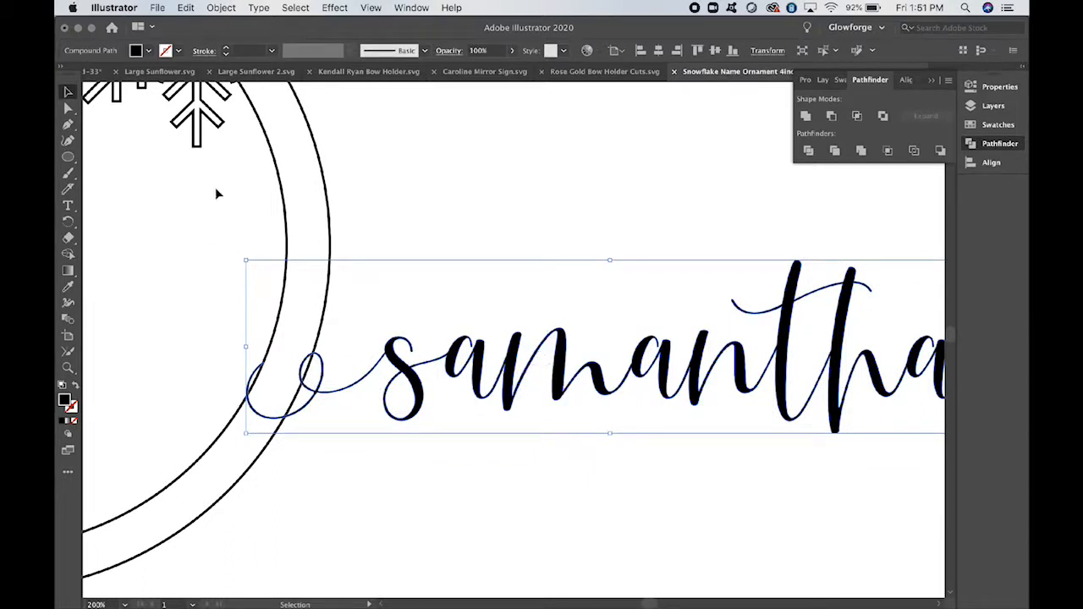
pyautogui.click(221, 8)
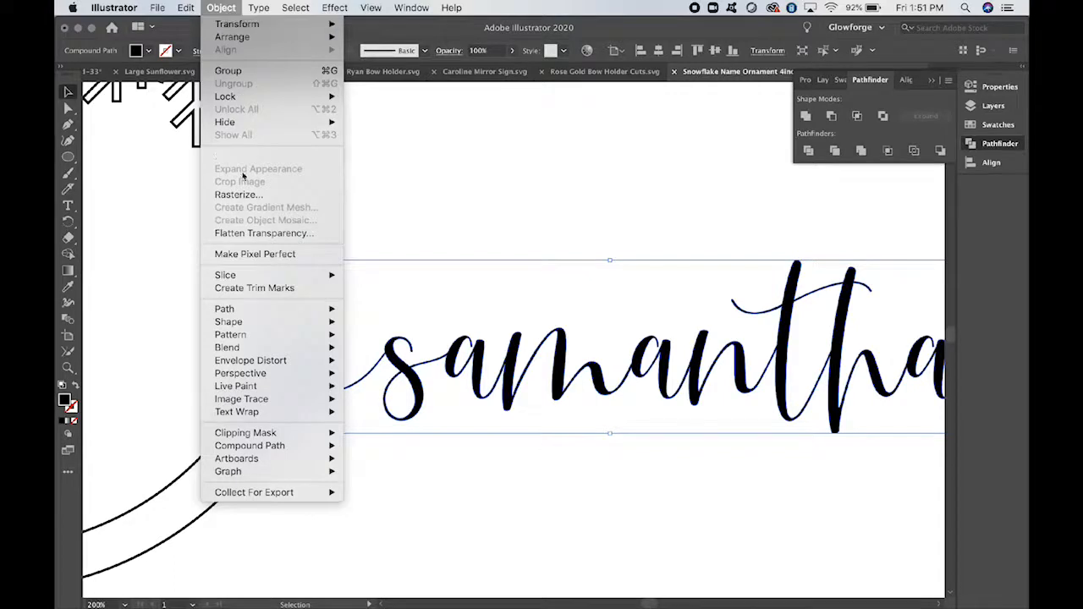
pyautogui.moveTo(264, 311)
pyautogui.click(389, 356)
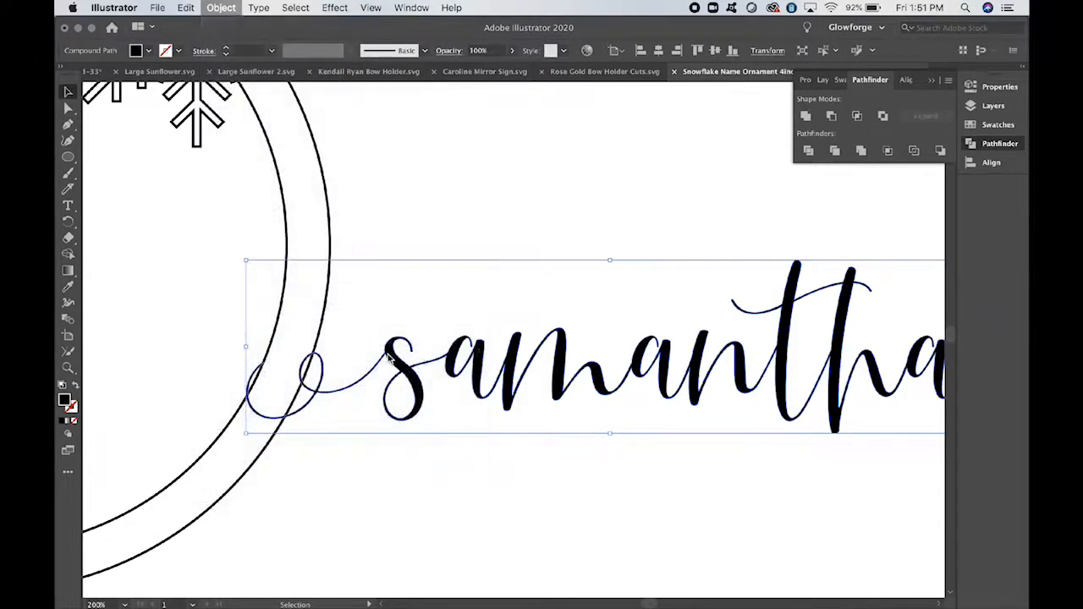
pyautogui.press('BackSpace')
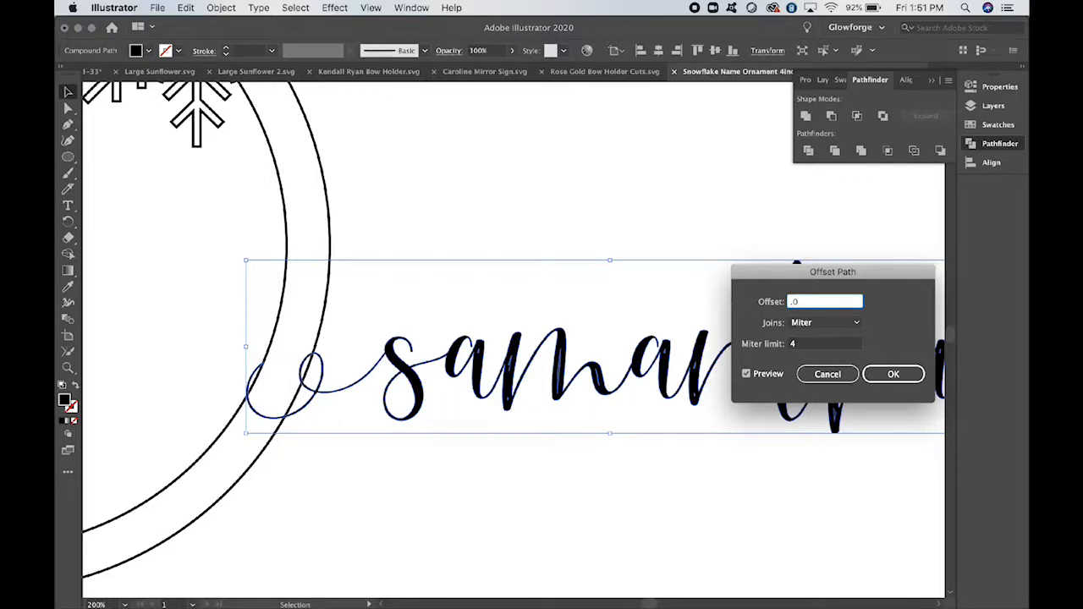
pyautogui.click(832, 348)
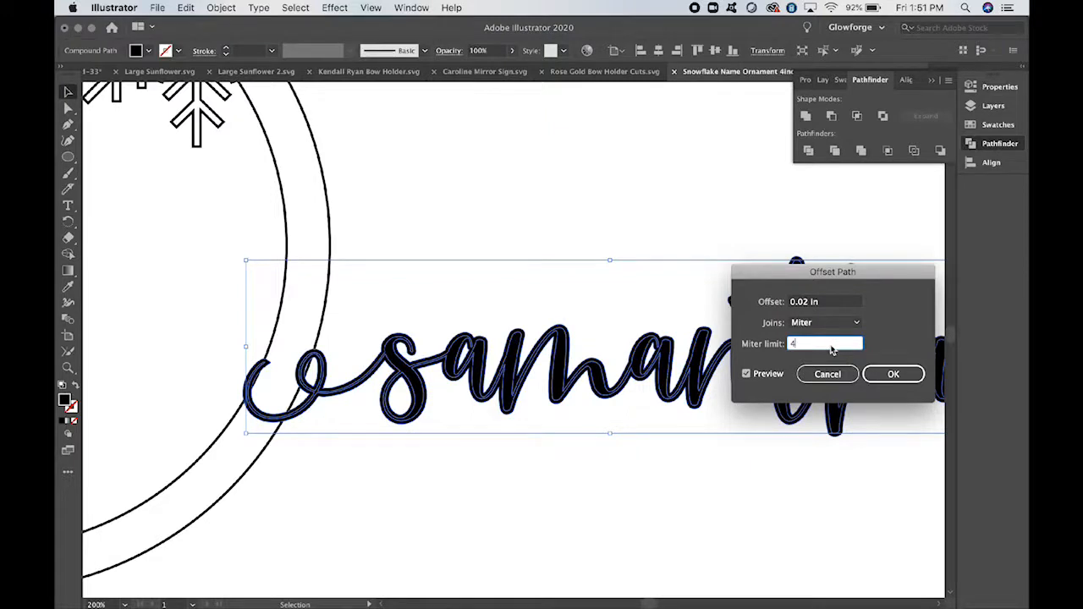
pyautogui.click(891, 376)
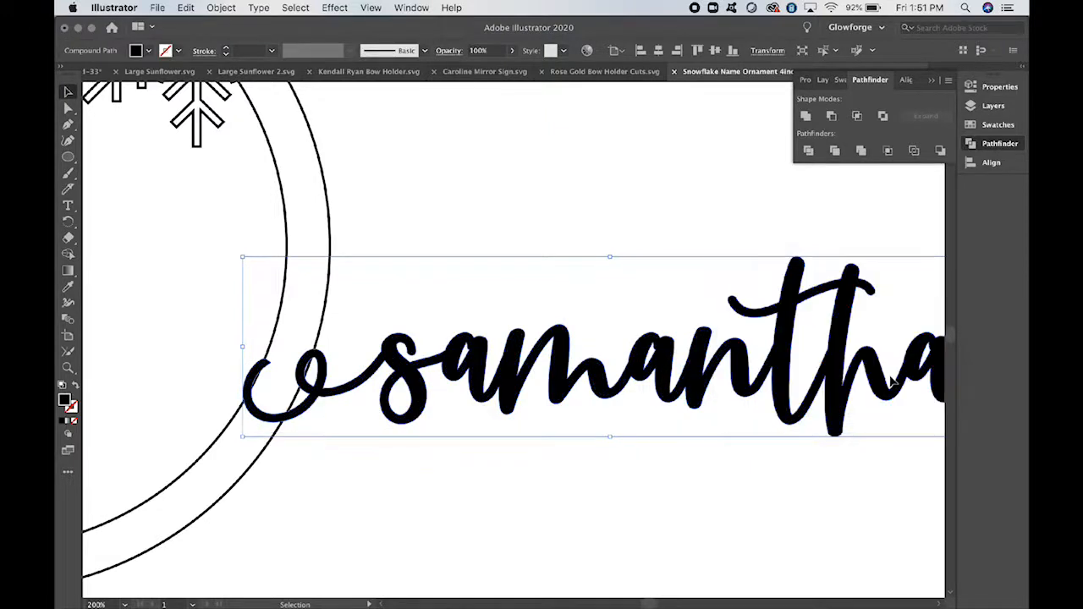
# - Delete the original thin name path from Layer 1, keeping only the thicker offset copy
pyautogui.hscroll(5, 891, 384)
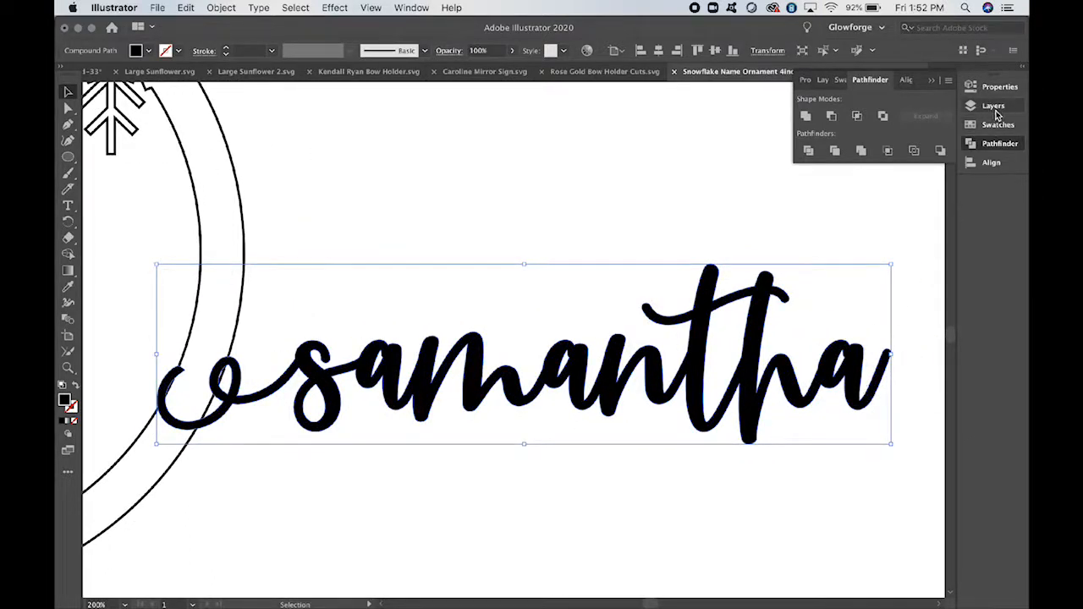
pyautogui.click(995, 110)
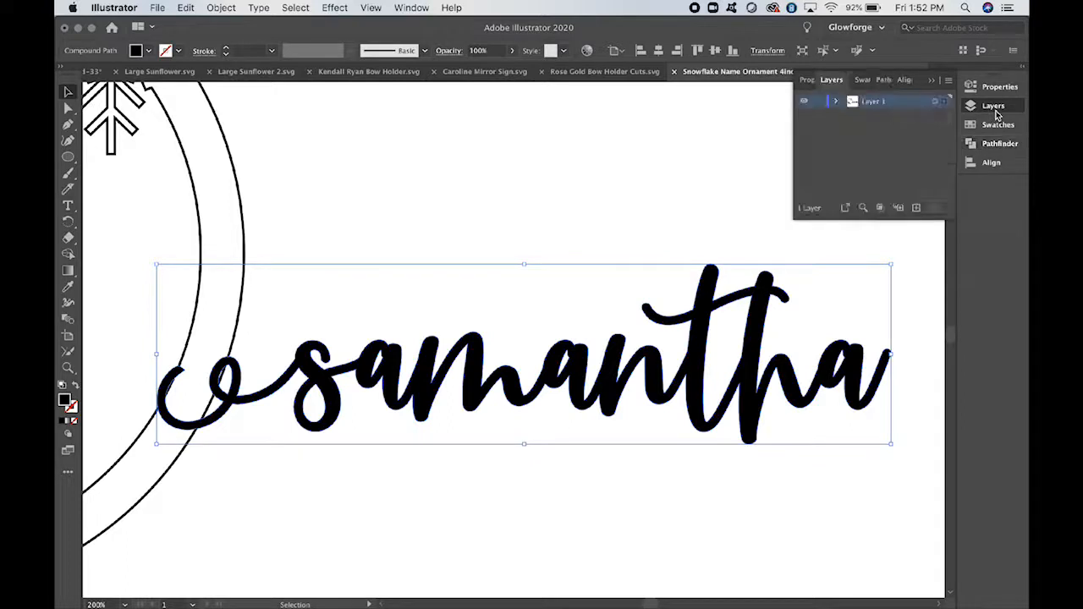
pyautogui.click(837, 103)
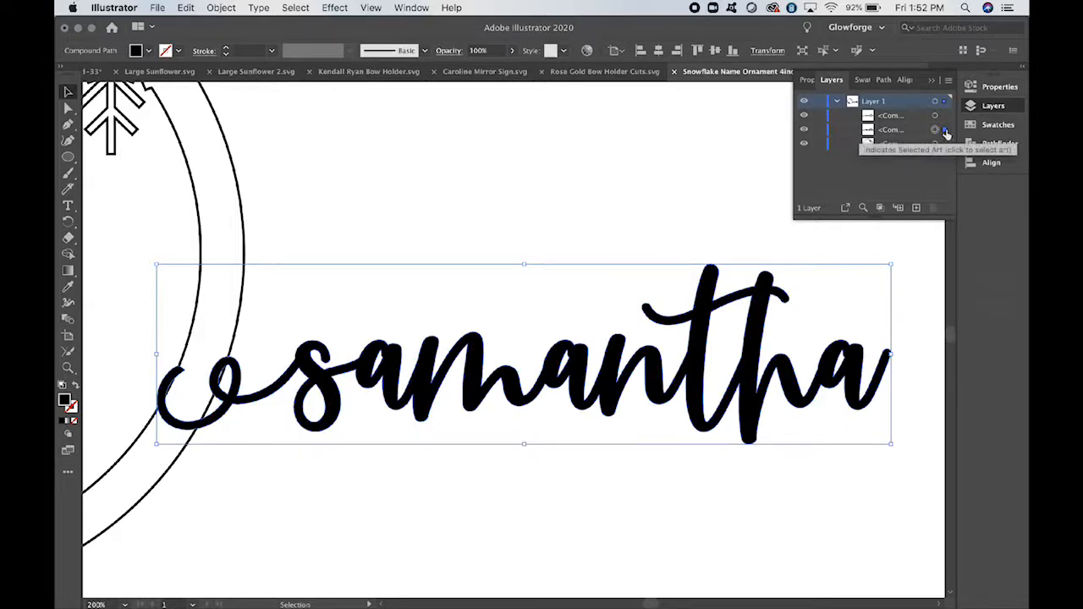
pyautogui.click(944, 117)
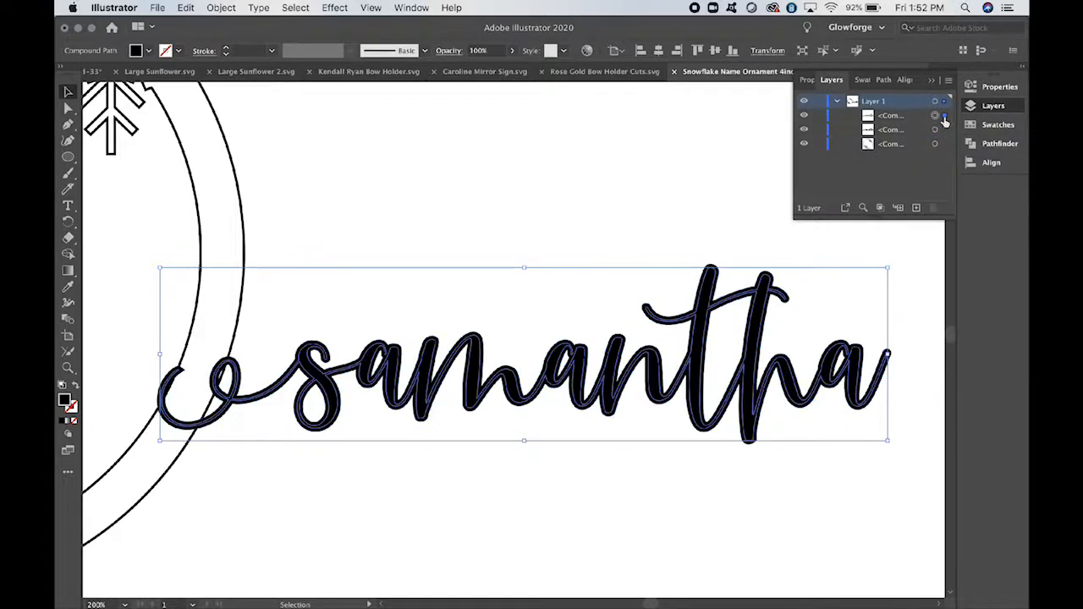
pyautogui.press('Delete')
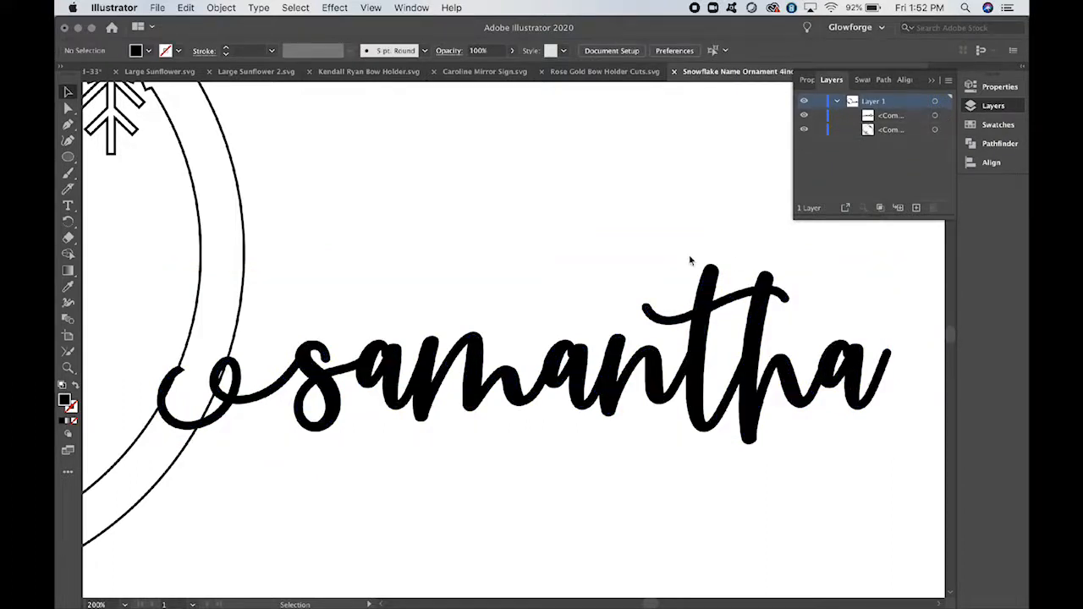
# - Move the thickened name across the middle of the snowflake ornament and scale it down slightly
pyautogui.press('super+minus')
pyautogui.press('super+minus')
pyautogui.press('super+minus')
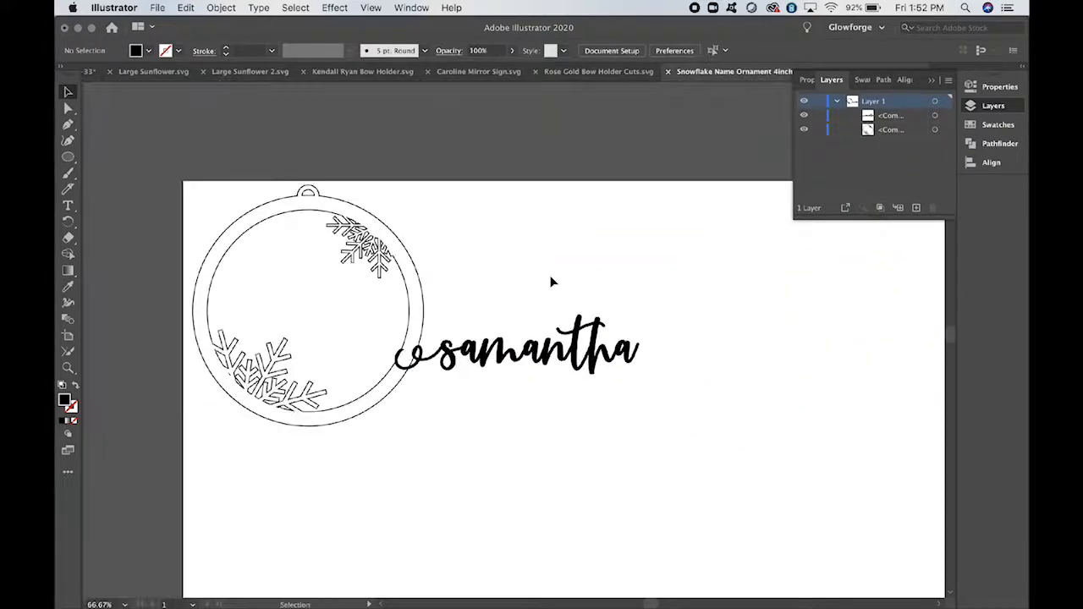
pyautogui.hscroll(-2, 551, 282)
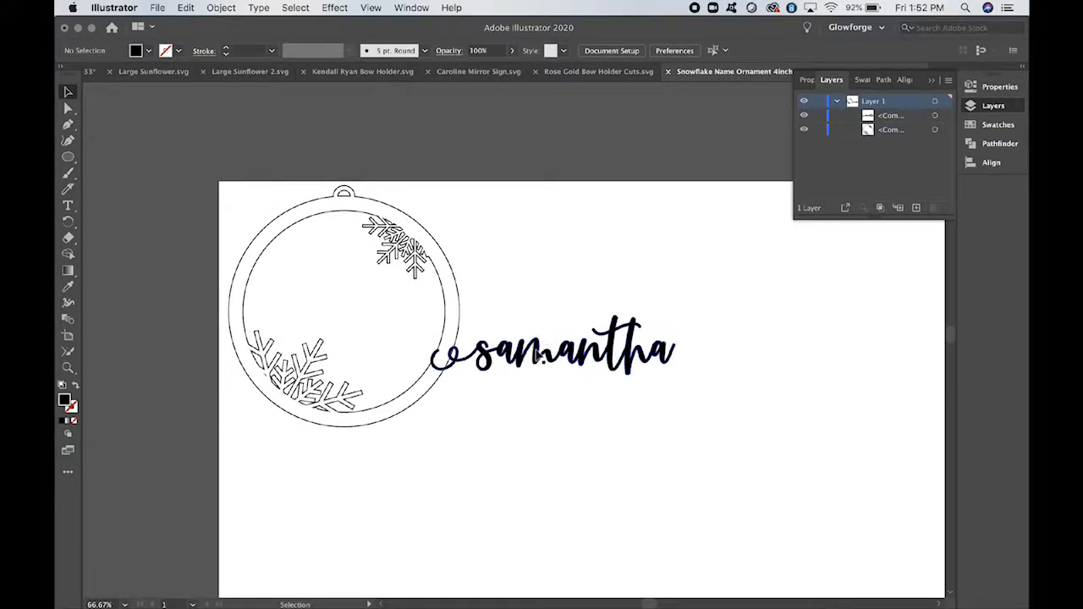
pyautogui.moveTo(538, 357); pyautogui.dragTo(310, 313)
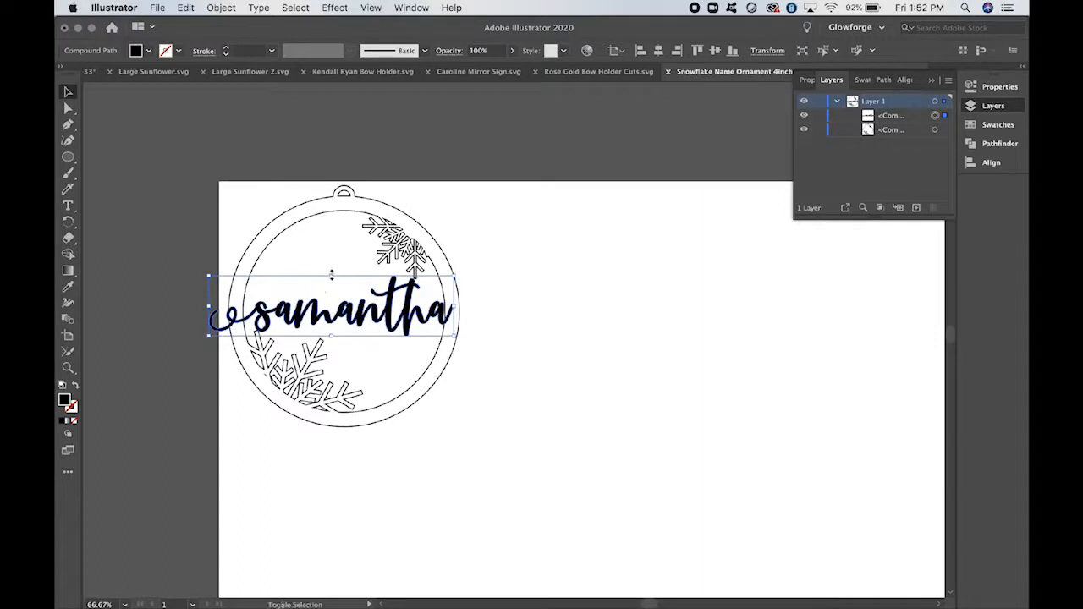
pyautogui.moveTo(330, 276); pyautogui.dragTo(331, 283)
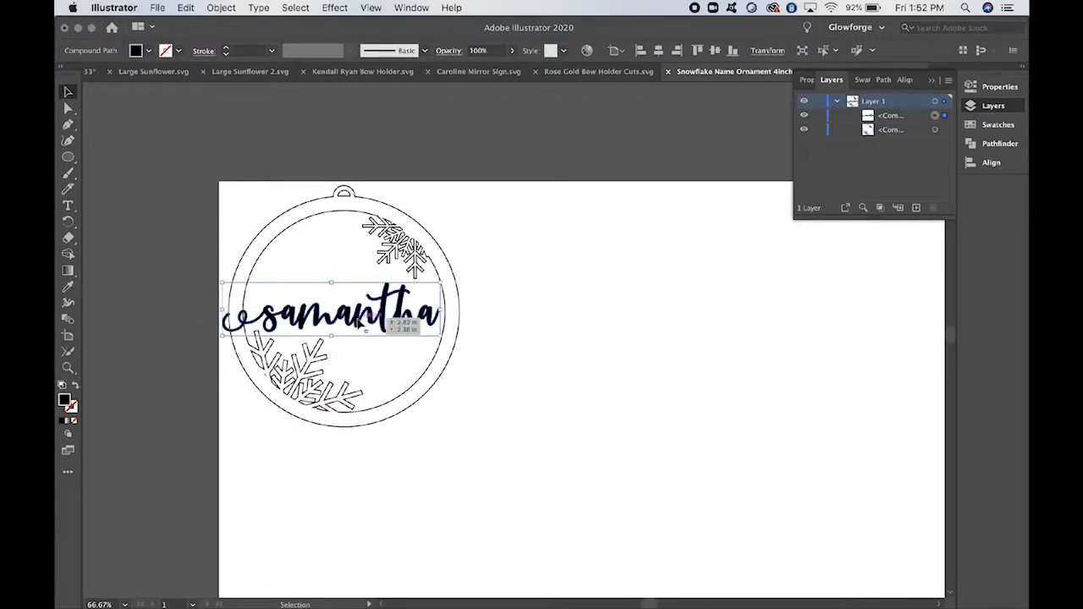
pyautogui.moveTo(357, 320); pyautogui.dragTo(351, 318)
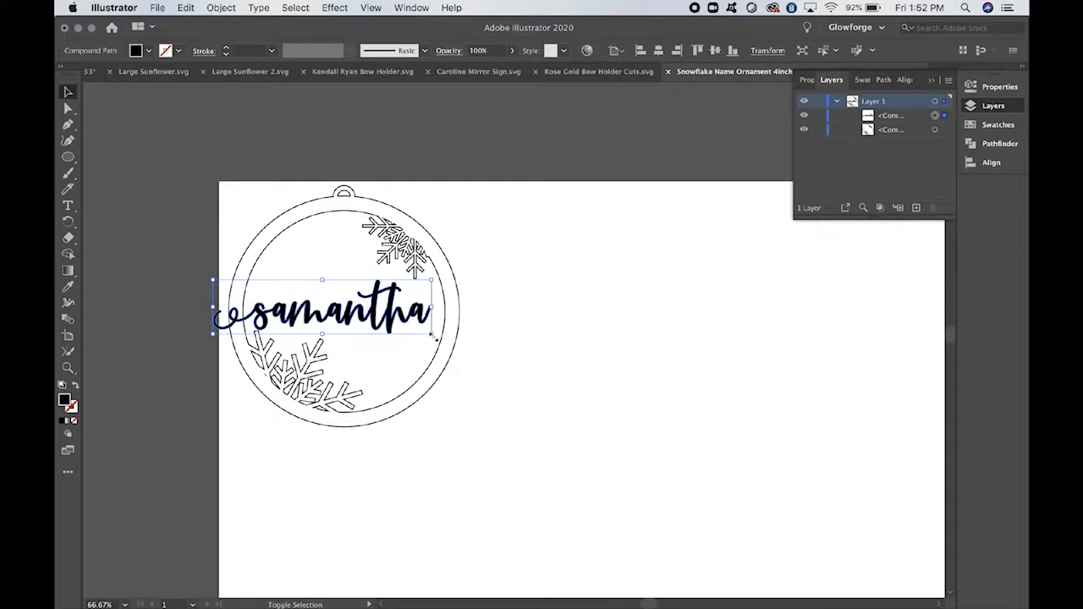
# - Enlarge the name slightly so it spans the ornament's ring on both sides, and fine-tune its position
pyautogui.moveTo(433, 335); pyautogui.dragTo(449, 349)
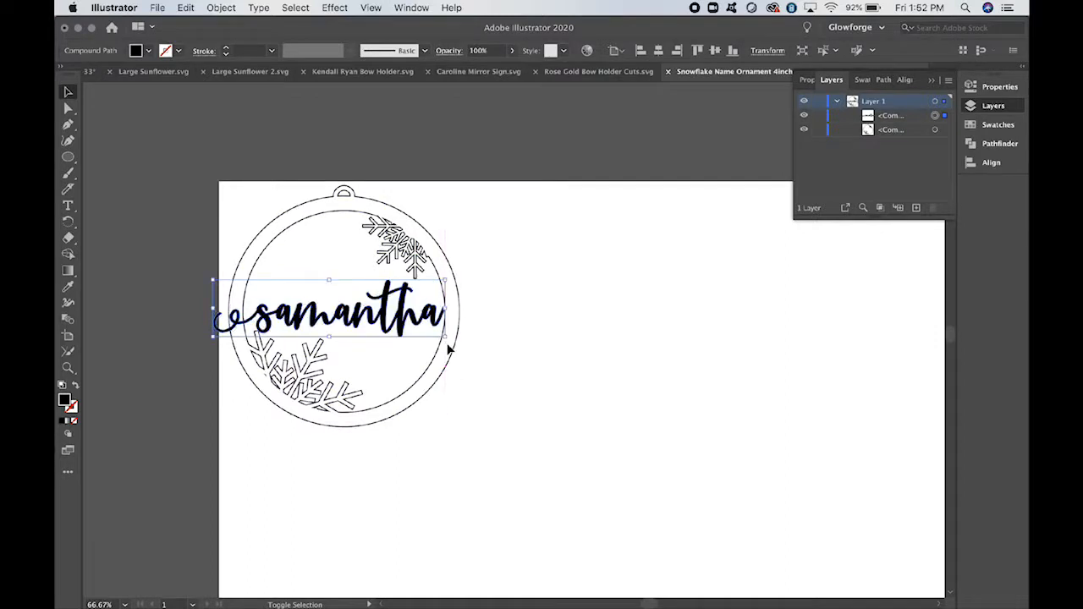
pyautogui.press('Right')
pyautogui.press('Right')
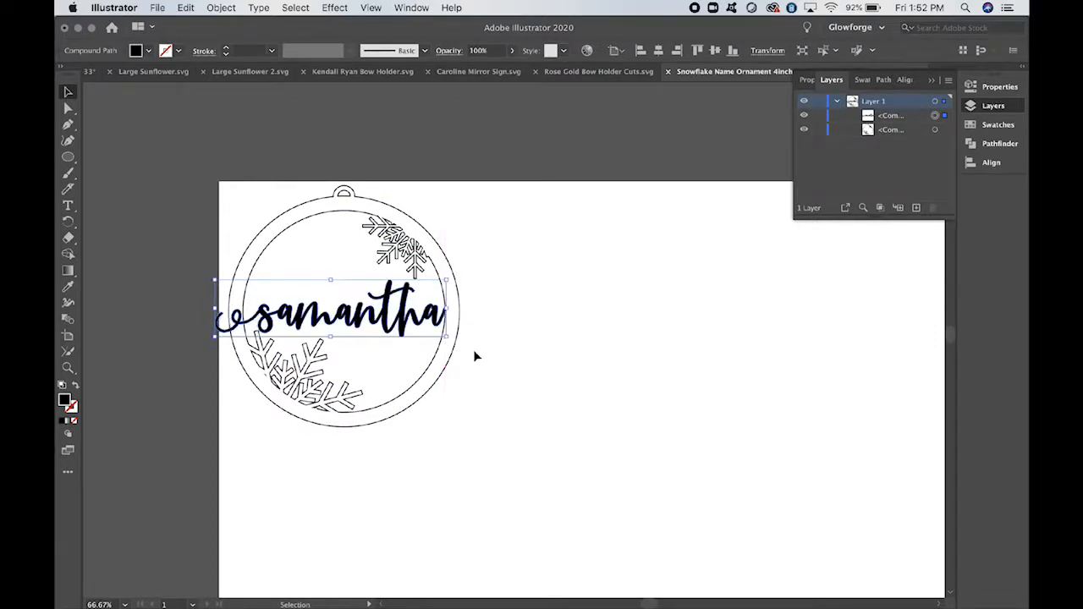
pyautogui.click(475, 356)
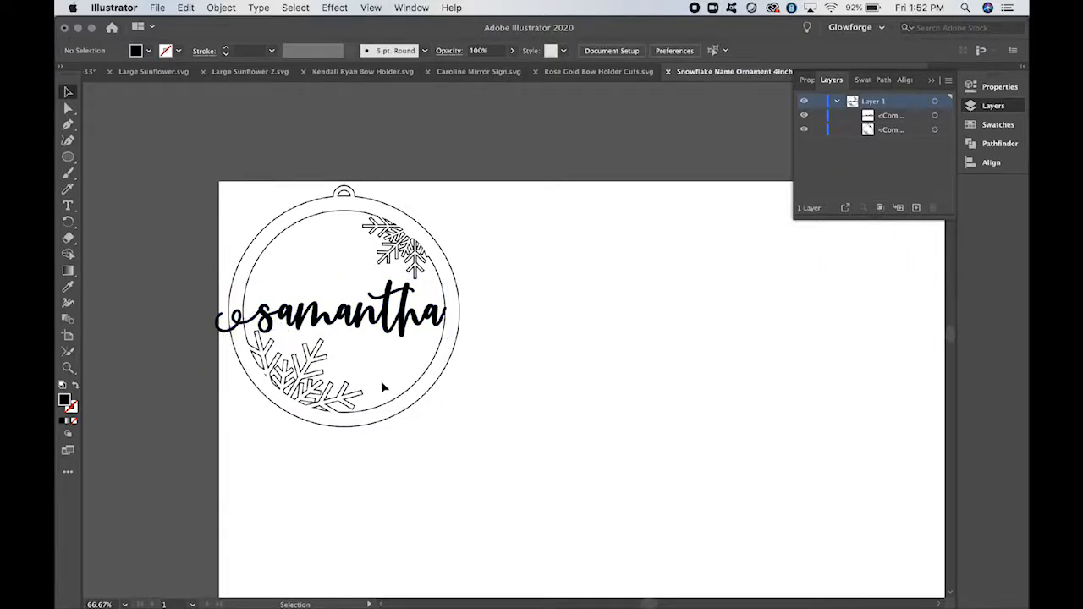
pyautogui.click(389, 329)
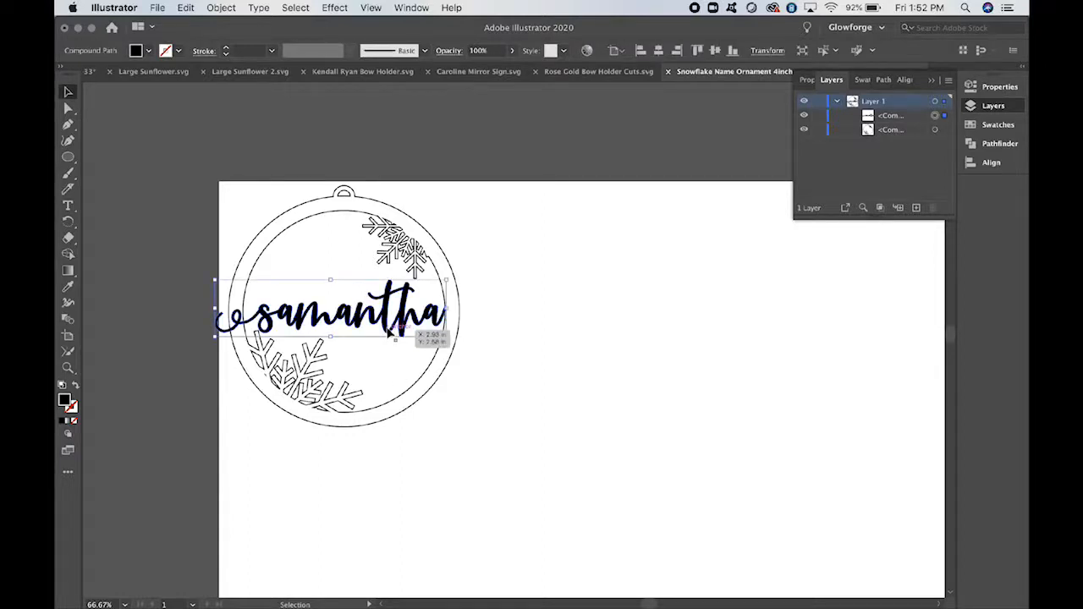
pyautogui.moveTo(389, 331); pyautogui.dragTo(391, 332)
pyautogui.click(384, 362)
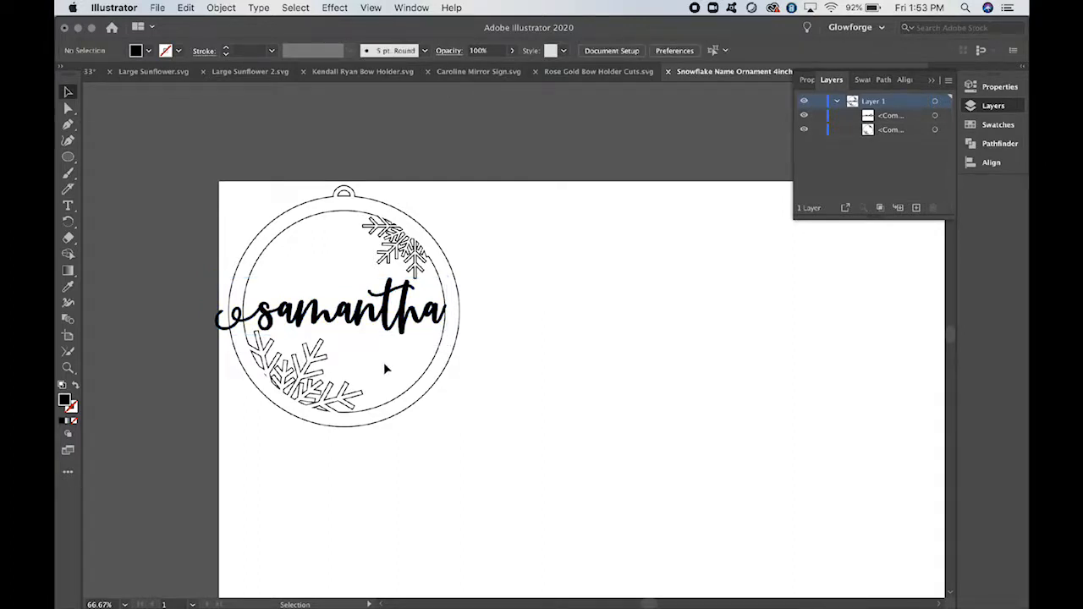
# - Copy the snowflake ornament outline to the clipboard and delete it, leaving only the thickened name on the artboard
pyautogui.click(327, 411)
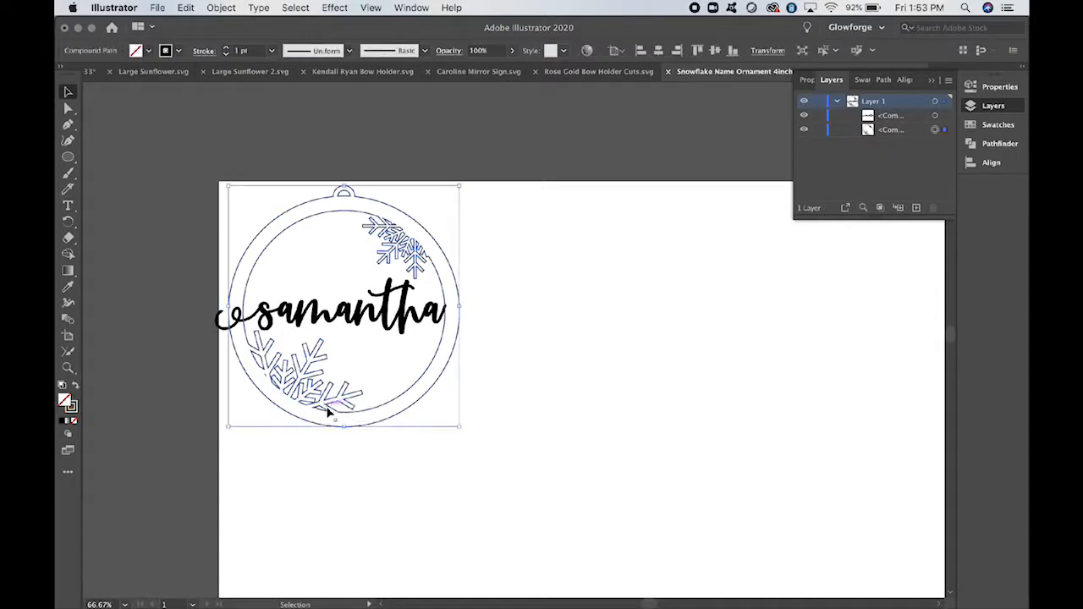
pyautogui.press('super+c')
pyautogui.press('Delete')
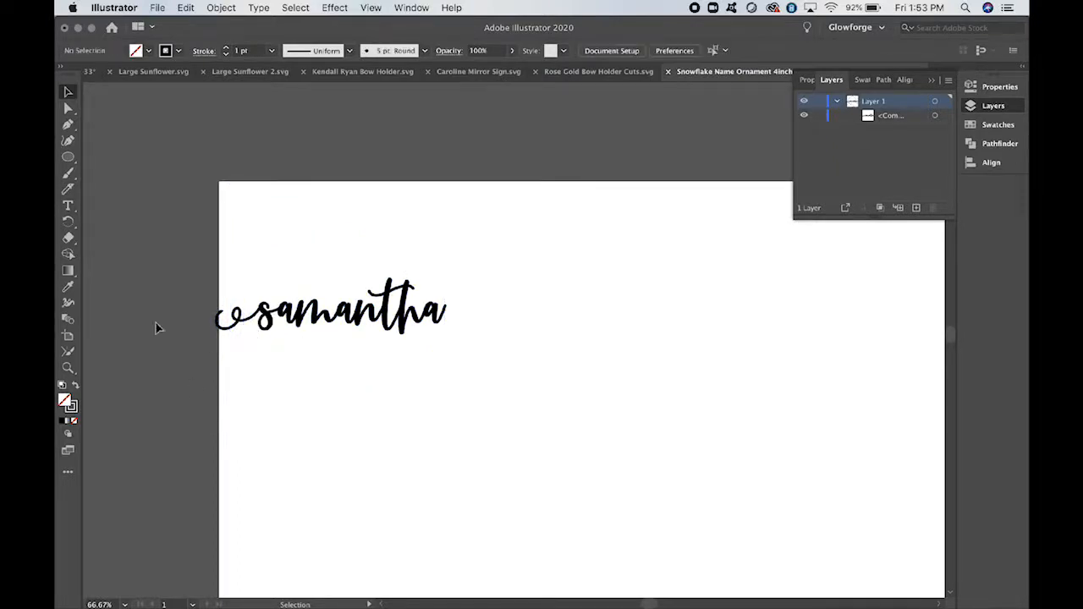
# - Erase the decorative loop at the start of the name with the Eraser tool and paste the ornament back in its original place
pyautogui.click(69, 240)
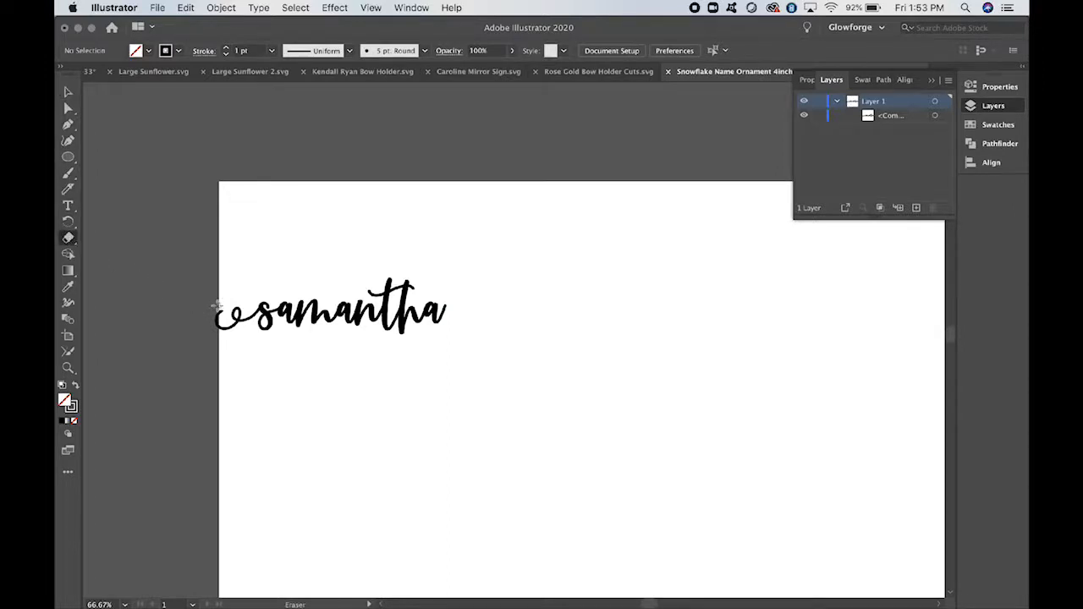
pyautogui.moveTo(216, 303)
pyautogui.mouseDown()
pyautogui.moveTo(222, 331)
pyautogui.moveTo(241, 309)
pyautogui.moveTo(235, 330)
pyautogui.mouseUp()
pyautogui.click(193, 8)
pyautogui.click(212, 122)
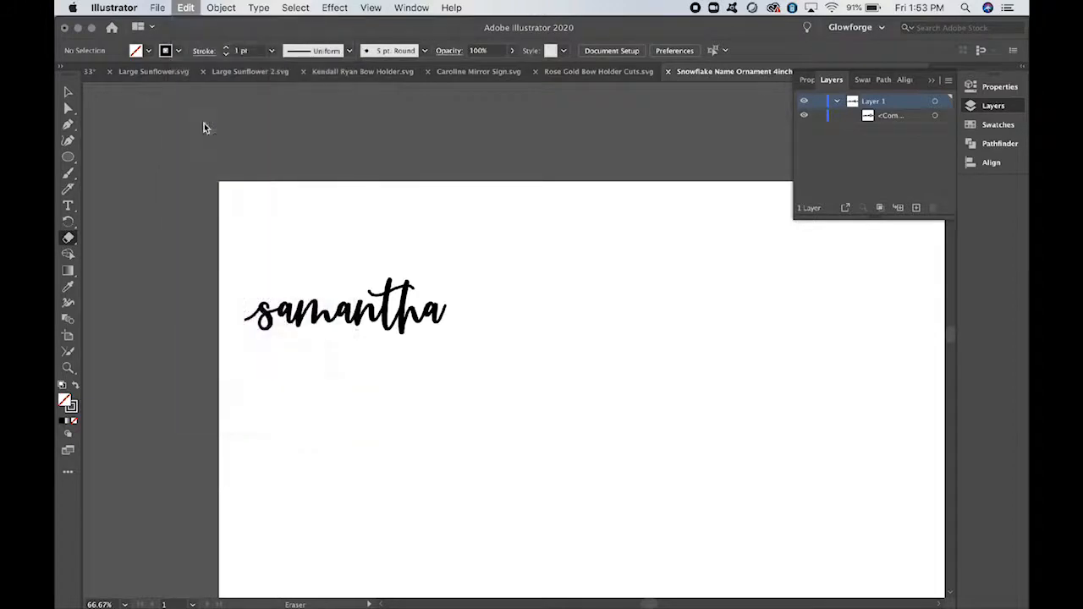
# - Select the trimmed name and stretch its starting end slightly outward toward the ornament's inner ring
pyautogui.click(69, 94)
pyautogui.click(269, 318)
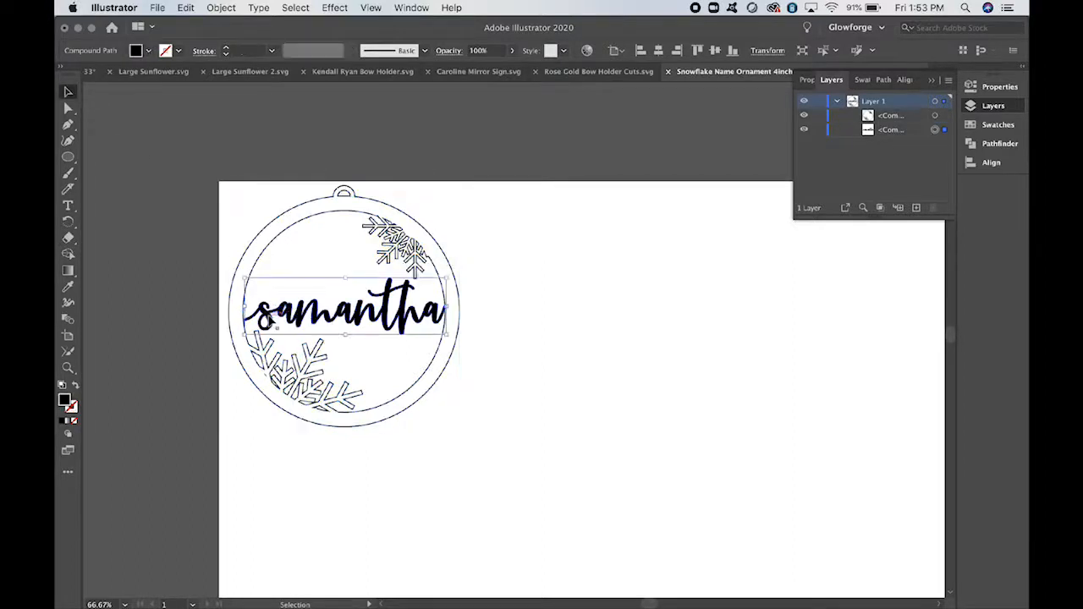
pyautogui.moveTo(243, 309); pyautogui.dragTo(239, 309)
pyautogui.click(502, 391)
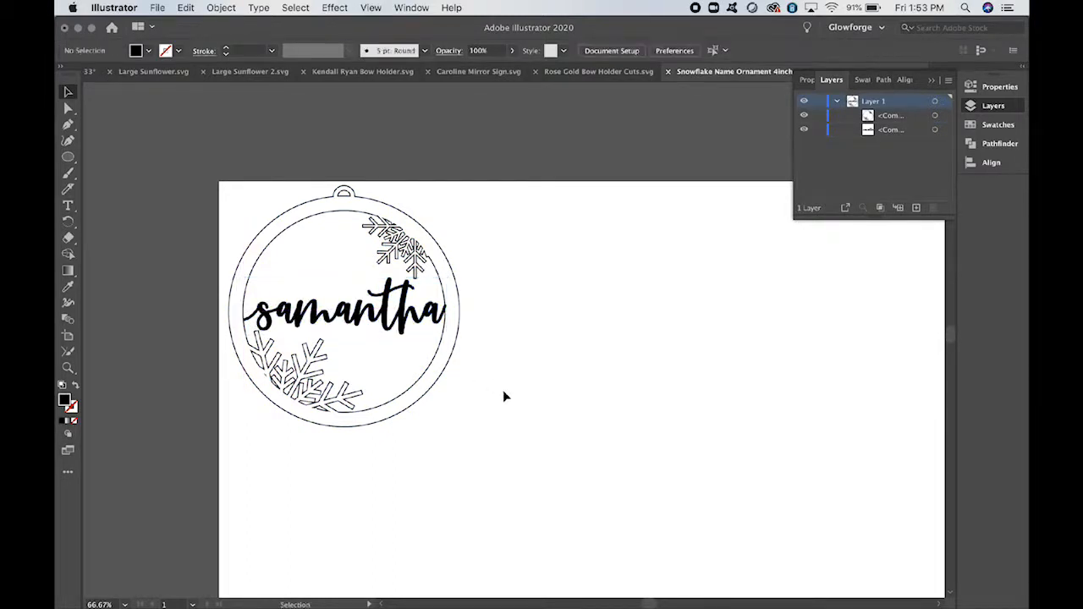
# - Widen the name slightly at its start so it overlaps the inner ring, and check the overlap at its other end
pyautogui.click(248, 323)
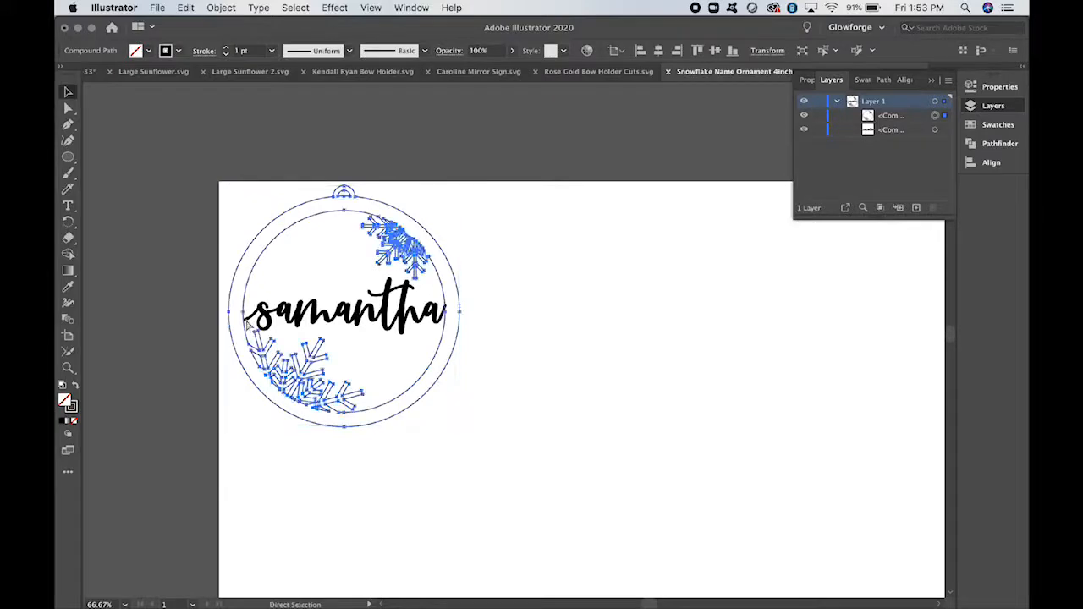
pyautogui.press('super+equal')
pyautogui.press('super+equal')
pyautogui.press('super+equal')
pyautogui.press('super+equal')
pyautogui.hscroll(-10, 248, 323)
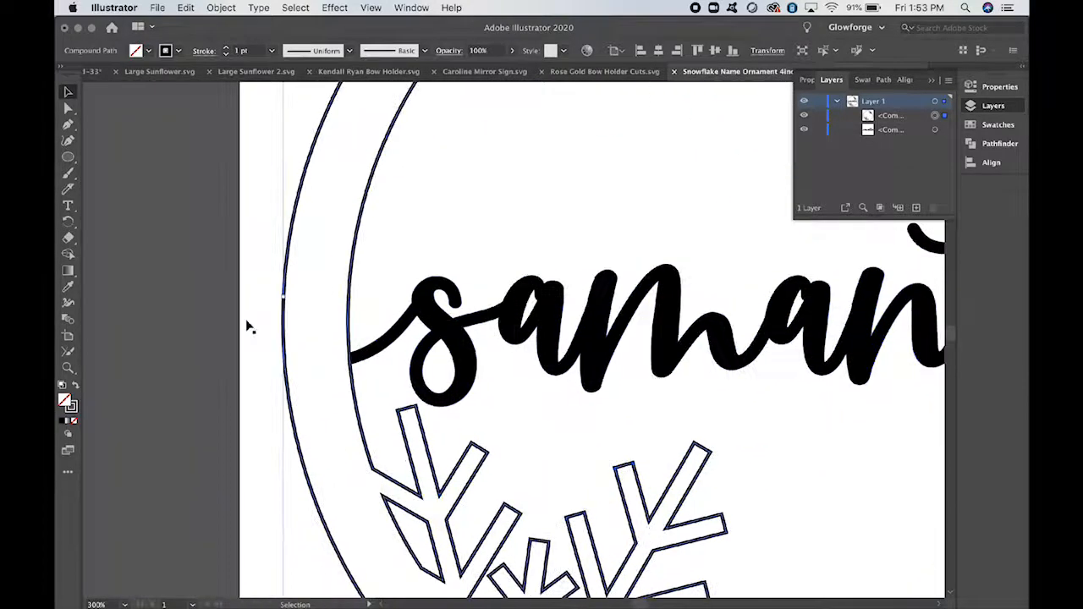
pyautogui.click(369, 356)
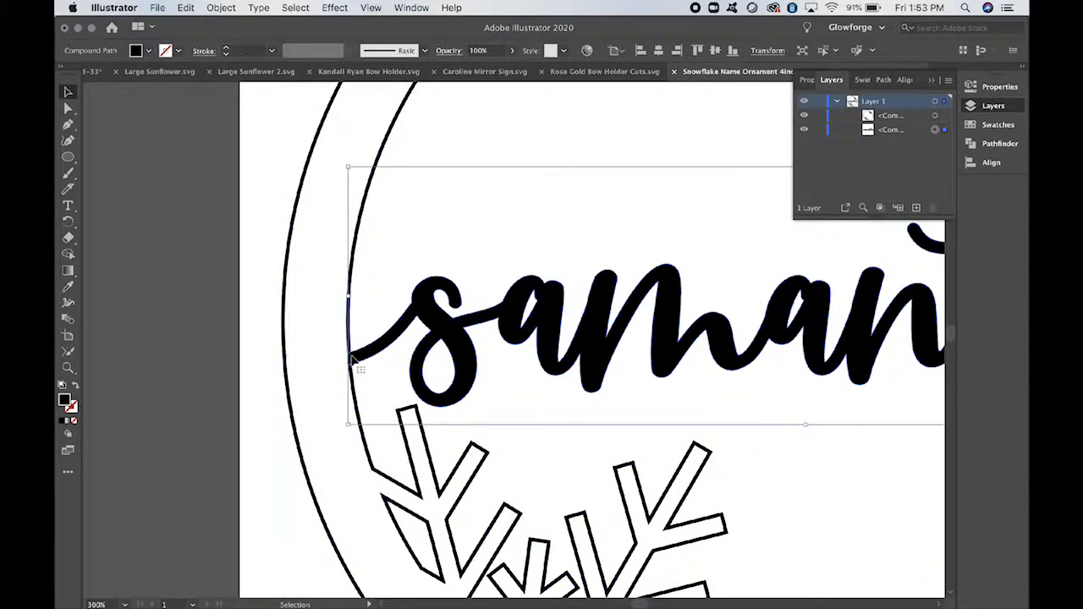
pyautogui.moveTo(348, 296); pyautogui.dragTo(343, 295)
pyautogui.hscroll(5, 531, 423)
pyautogui.hscroll(10, 531, 423)
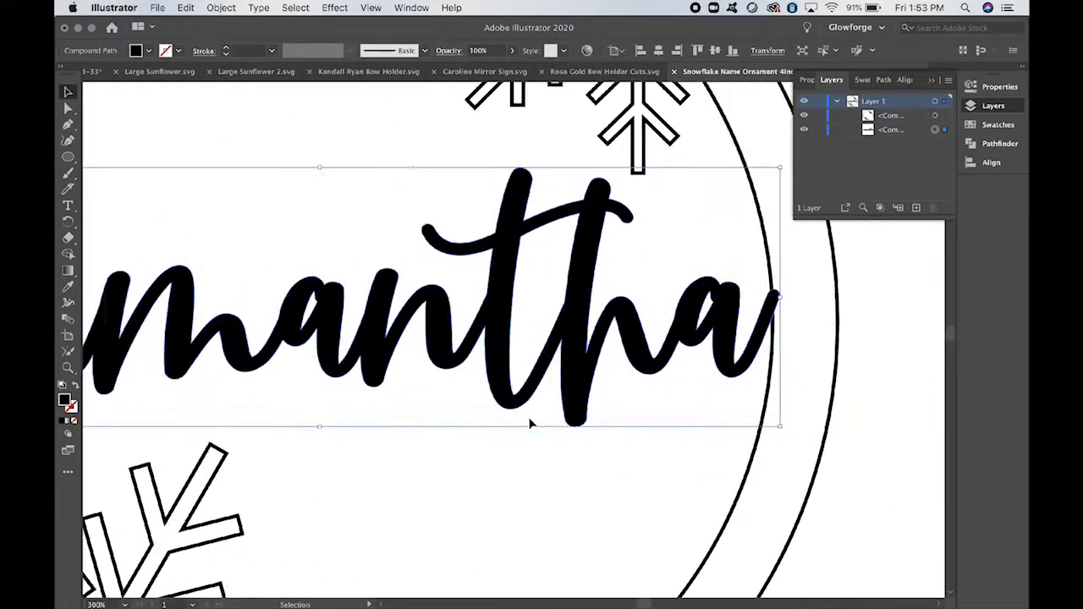
pyautogui.hscroll(3, 531, 423)
pyautogui.scroll(-5, 530, 423)
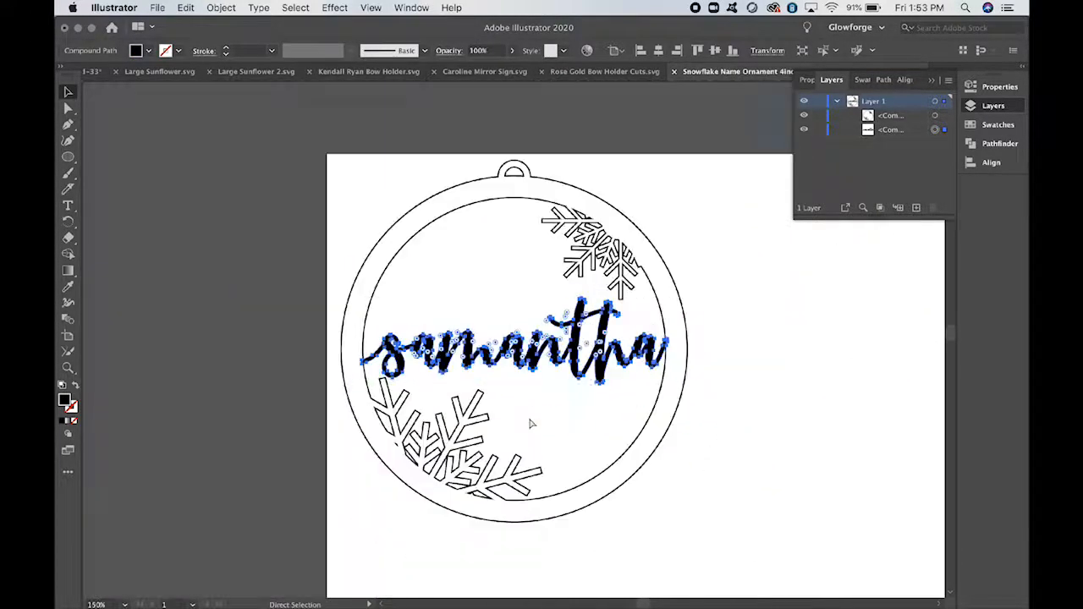
pyautogui.click(546, 421)
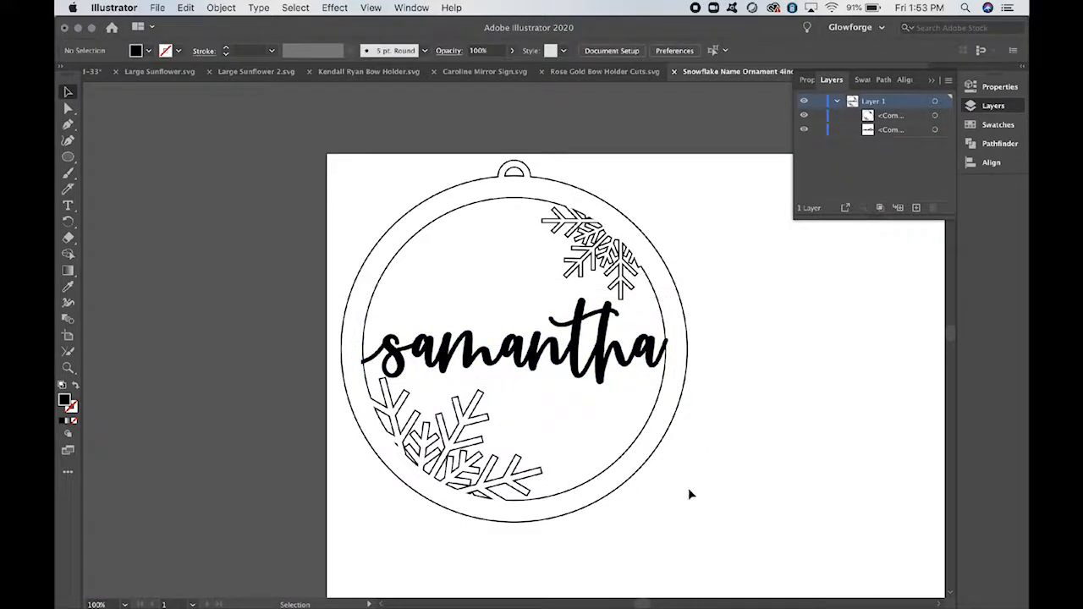
# - Select the name together with the ornament and merge them into one shape with Pathfinder Unite
pyautogui.click(426, 270)
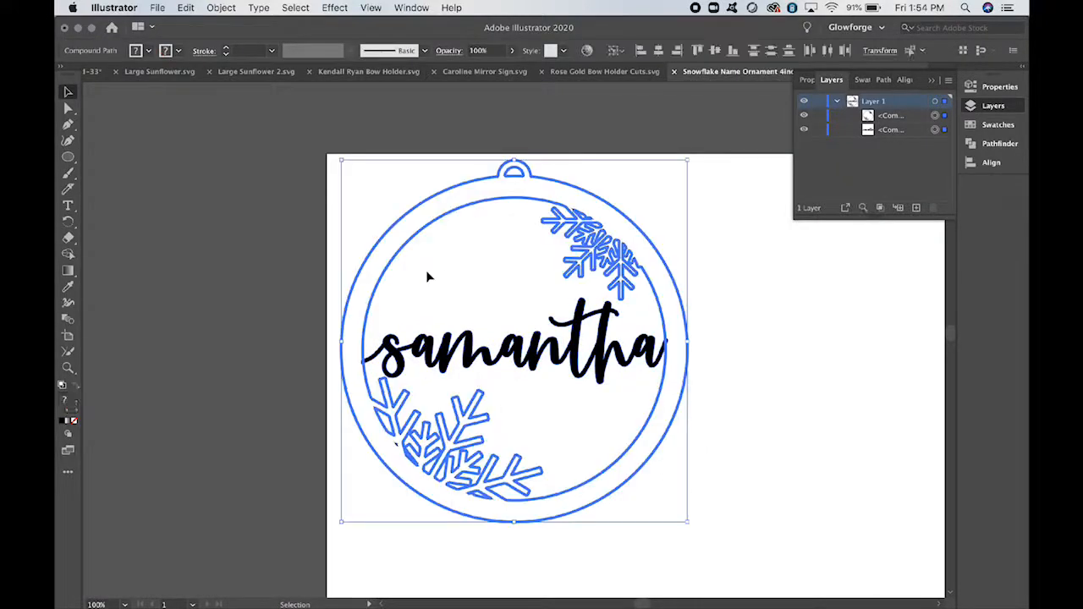
pyautogui.click(1000, 143)
pyautogui.click(808, 116)
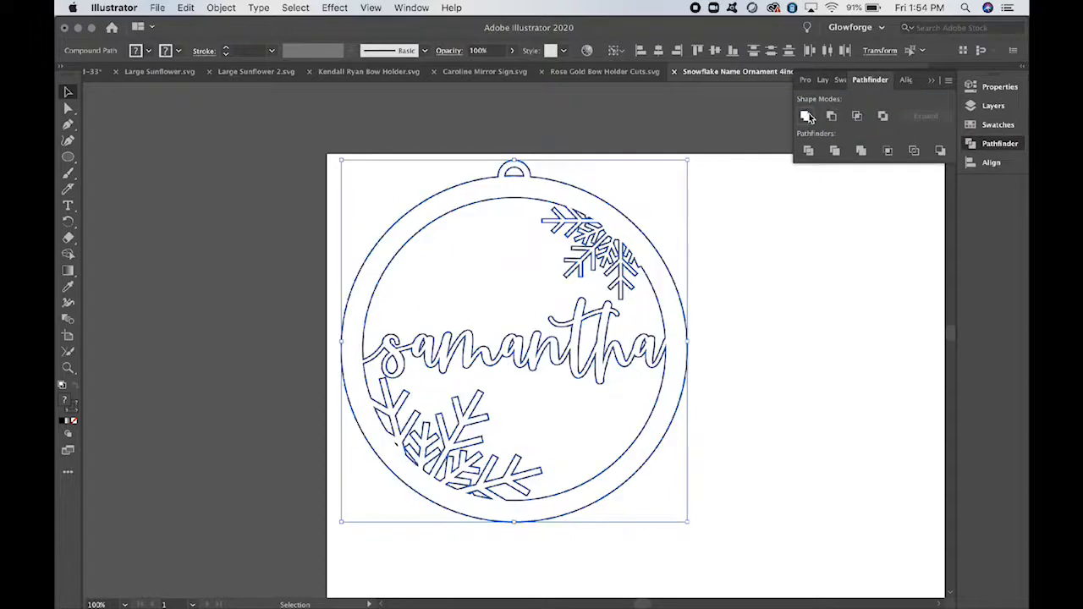
pyautogui.click(723, 369)
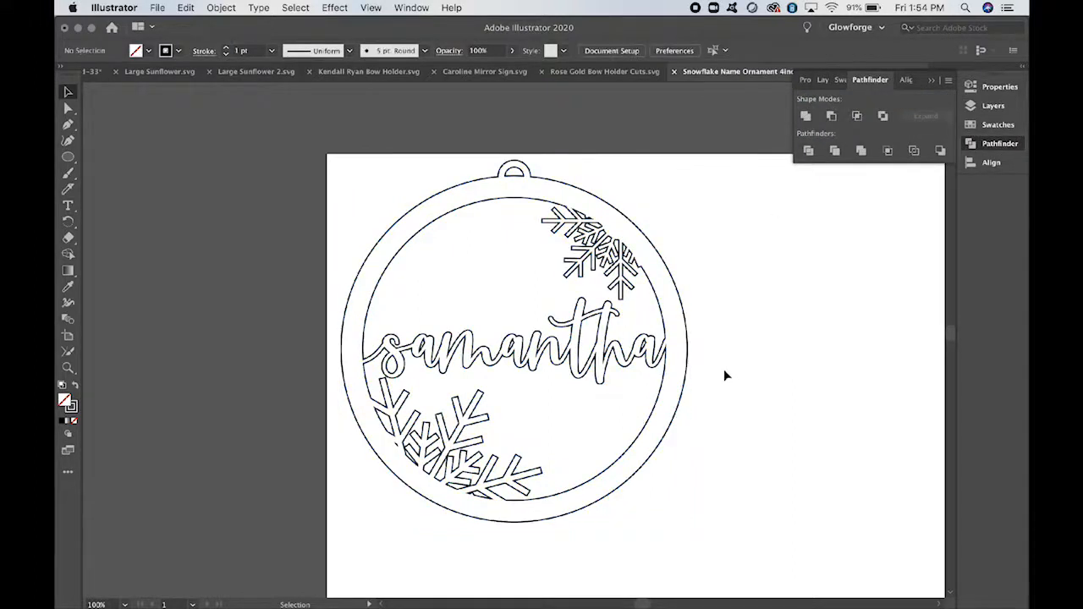
# - Swap the merged ornament's fill and stroke to preview it as a solid shape, and restore the outline appearance
pyautogui.click(633, 448)
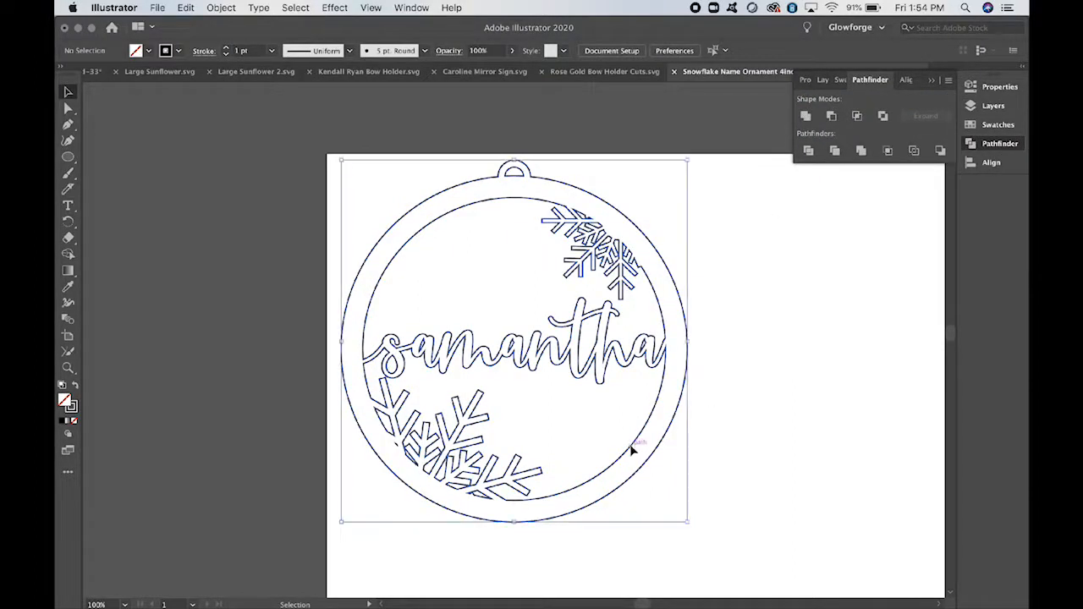
pyautogui.click(75, 387)
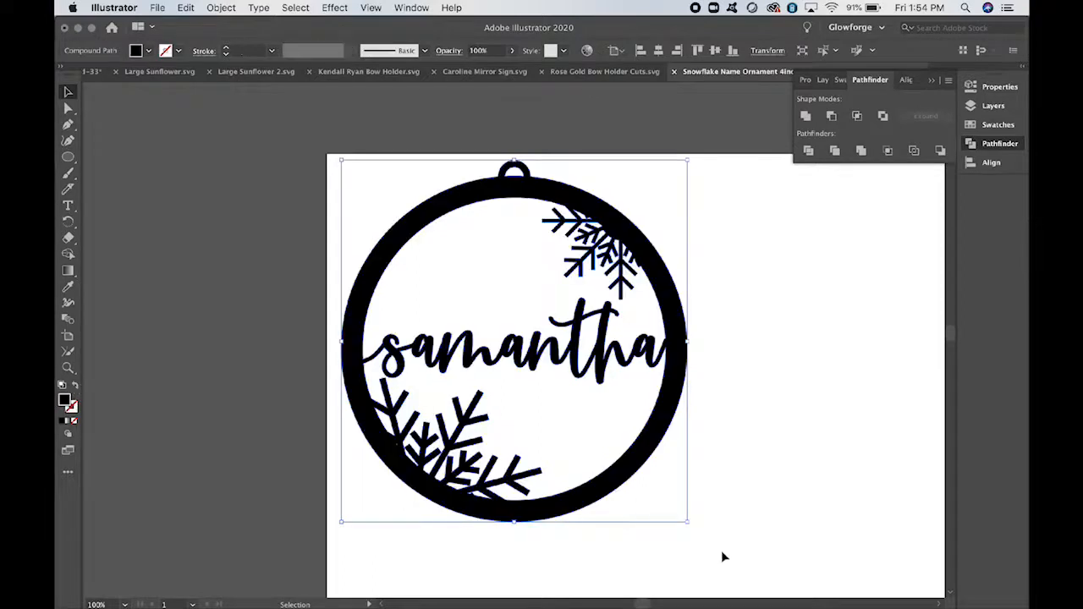
pyautogui.click(75, 388)
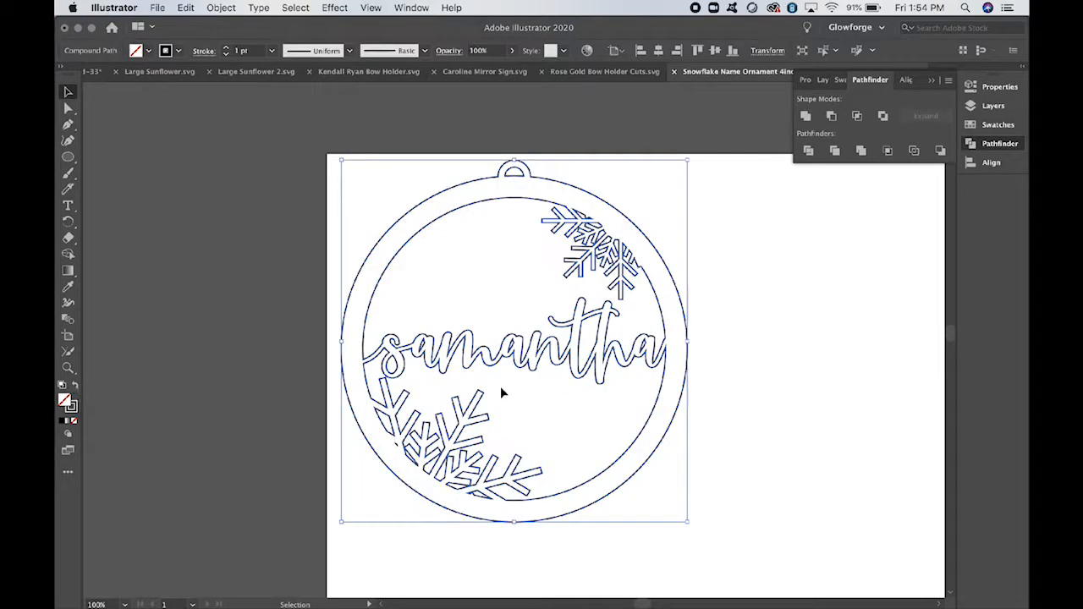
pyautogui.click(762, 494)
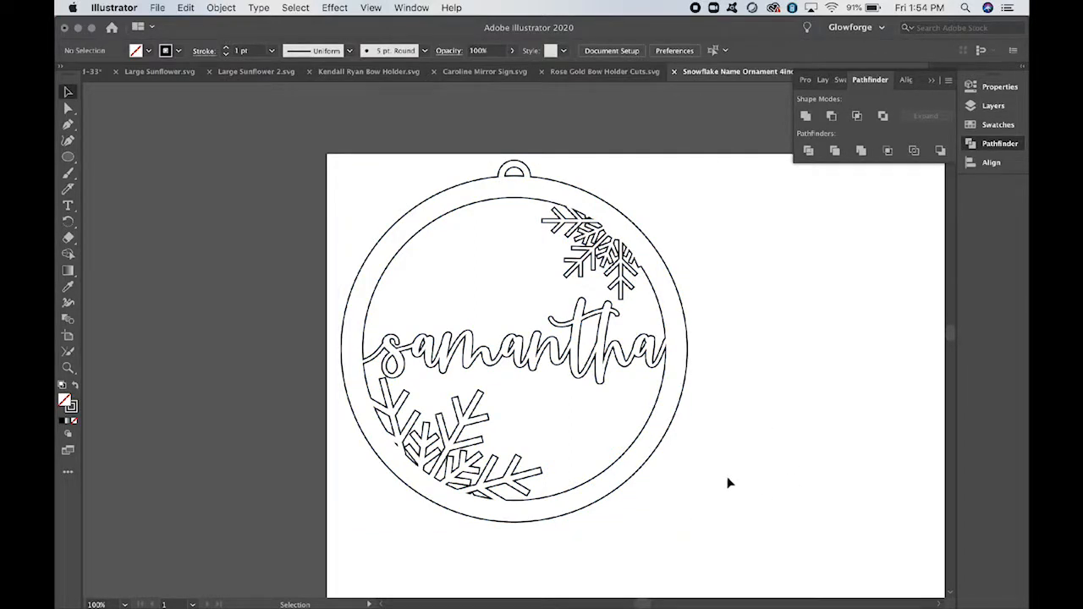
pyautogui.hscroll(4, 727, 483)
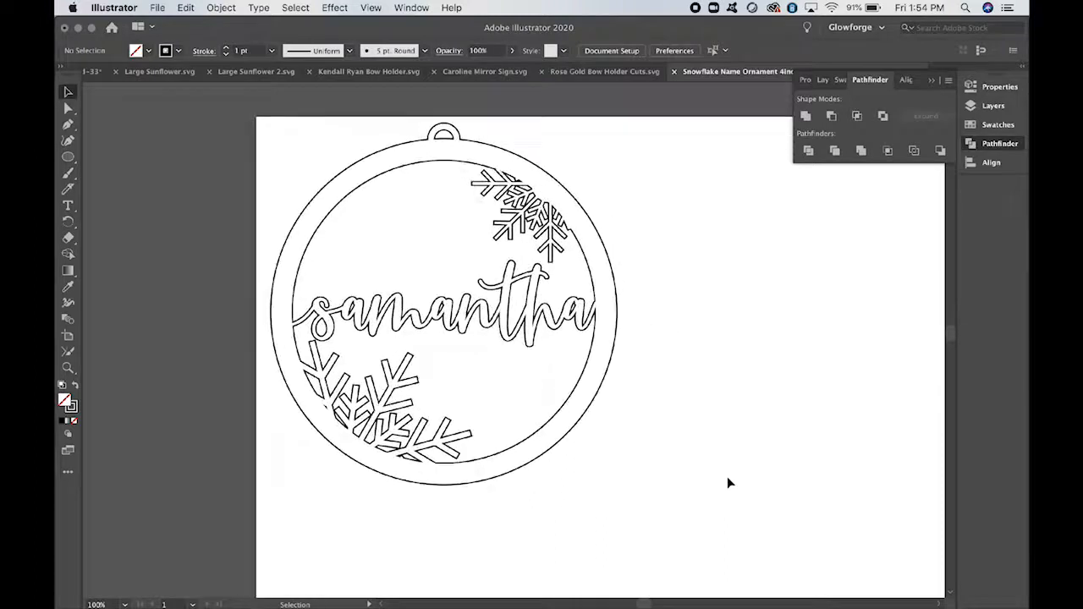